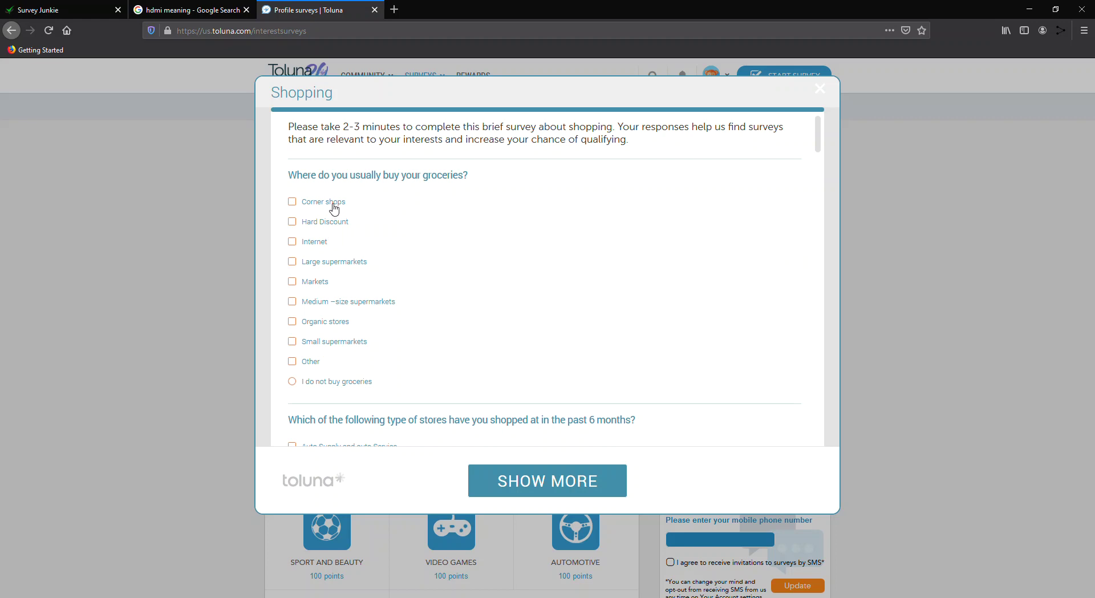
- Mark where groceries are usually bought, including Internet, medium-size supermarkets, organic stores, small supermarkets and Other
click(341, 248)
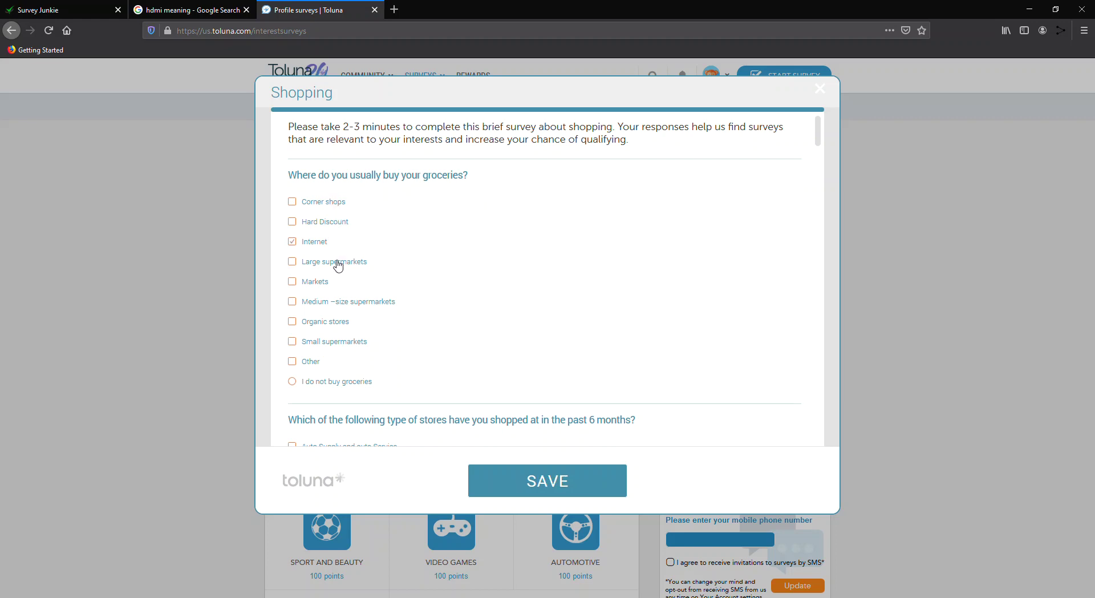
click(343, 285)
click(340, 268)
click(349, 341)
click(345, 304)
click(347, 210)
click(349, 224)
scroll(405, 308, down, 3)
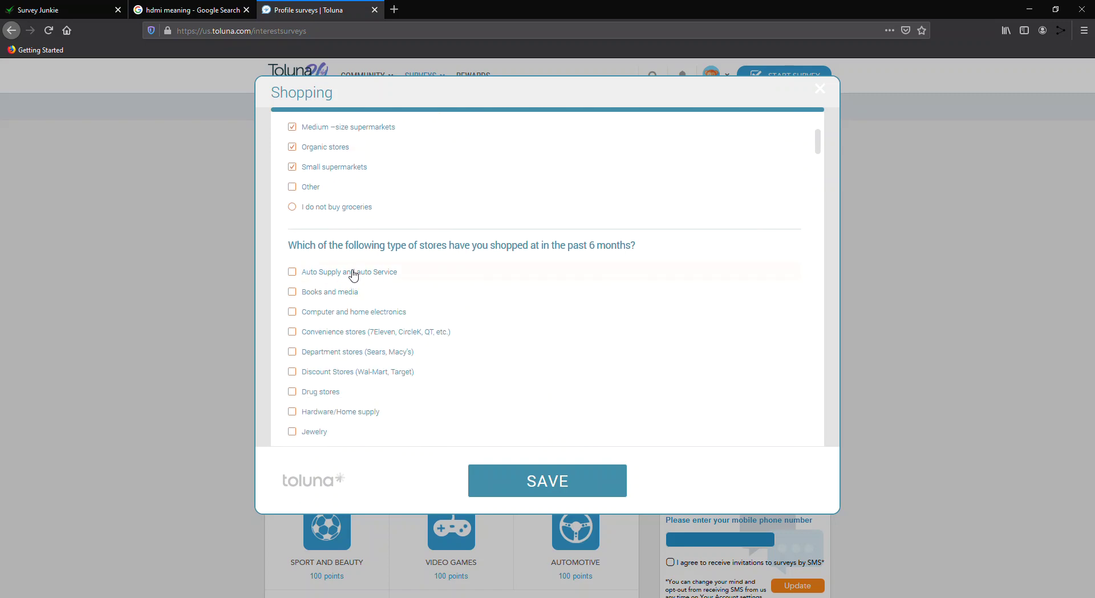
click(310, 188)
- Mark auto supply, books and media, computer and home electronics, convenience, department, discount and drug stores as shopped at in the past 6 months
scroll(452, 281, down, 1)
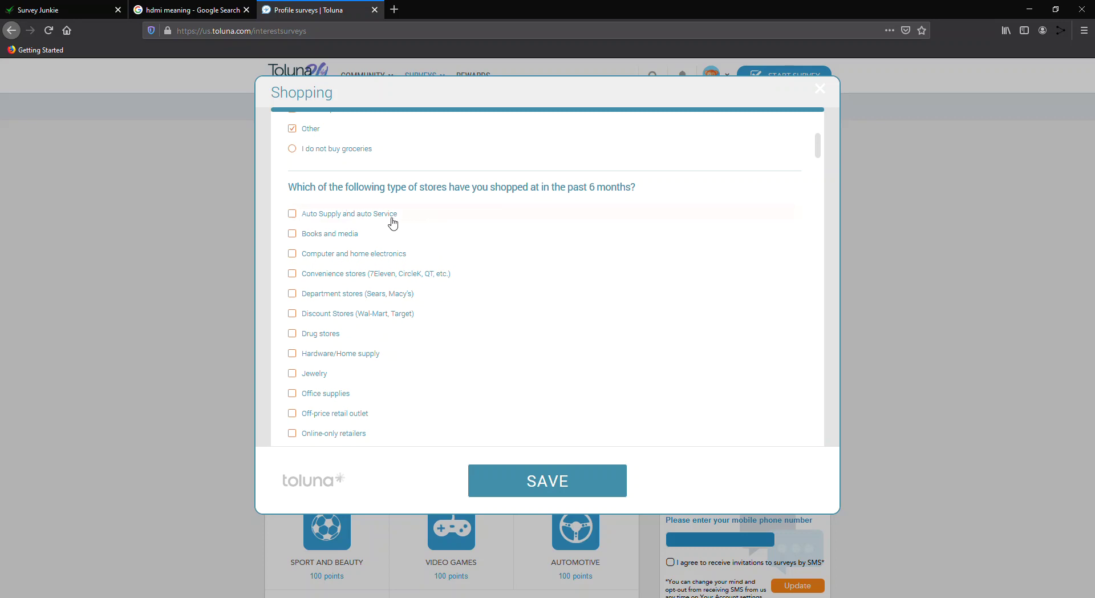
click(394, 239)
click(404, 262)
click(413, 298)
click(422, 323)
scroll(427, 326, down, 2)
click(409, 281)
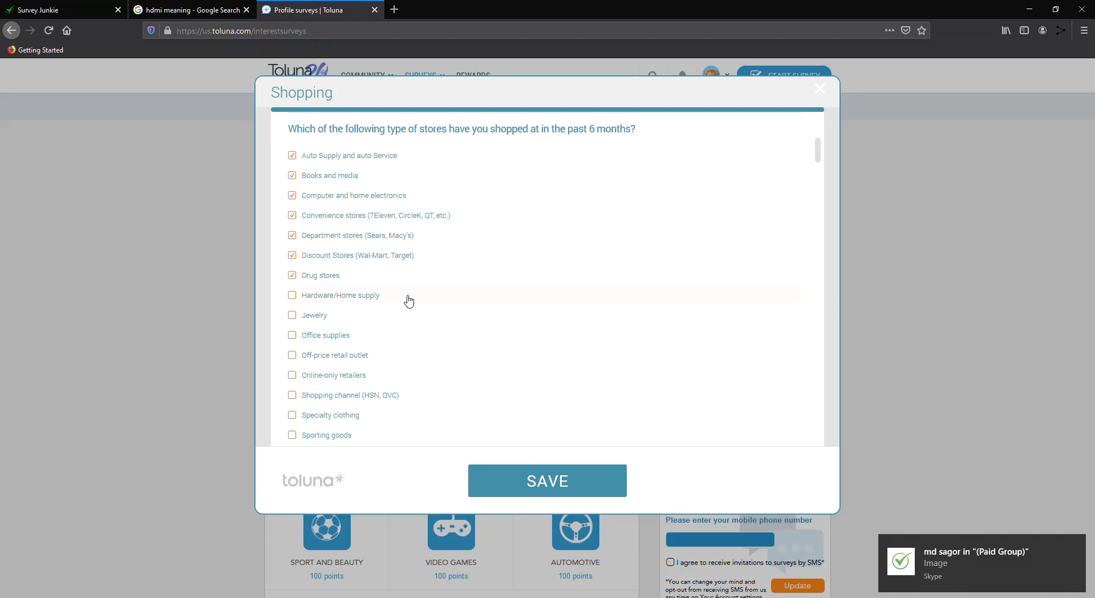
- Add Hardware/Home supply, Jewelry, Office supplies and Online-only retailers to the store types shopped at in the past 6 months
click(401, 315)
click(401, 299)
scroll(399, 298, down, 1)
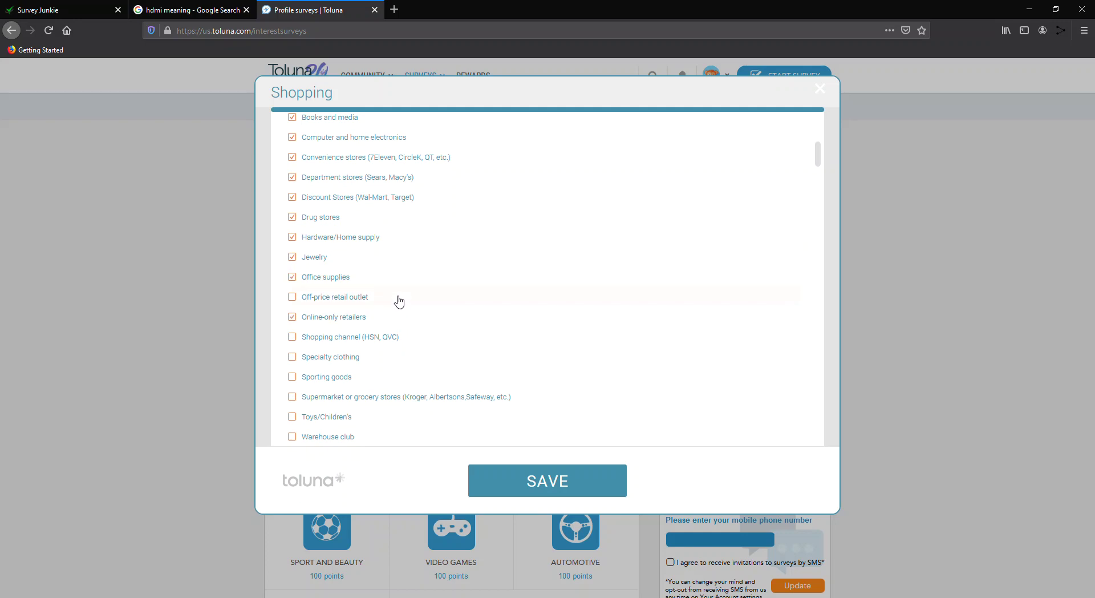
click(406, 323)
scroll(407, 327, down, 1)
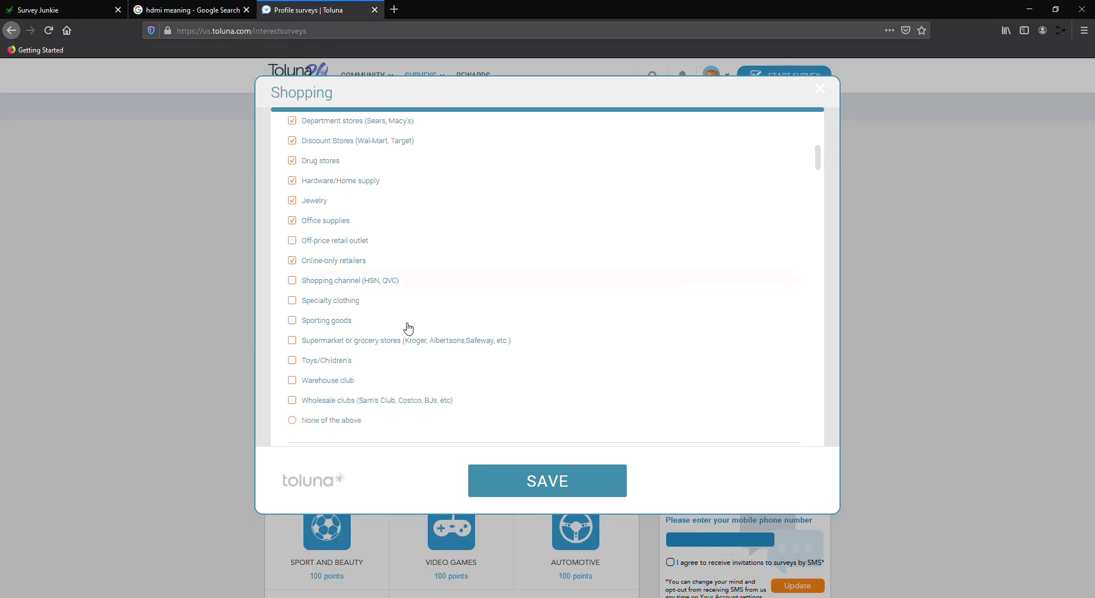
- Add Shopping channel, Supermarket or grocery stores, Toys/Children's, Sporting goods, Specialty clothing and Wholesale clubs to the store types shopped at
click(401, 286)
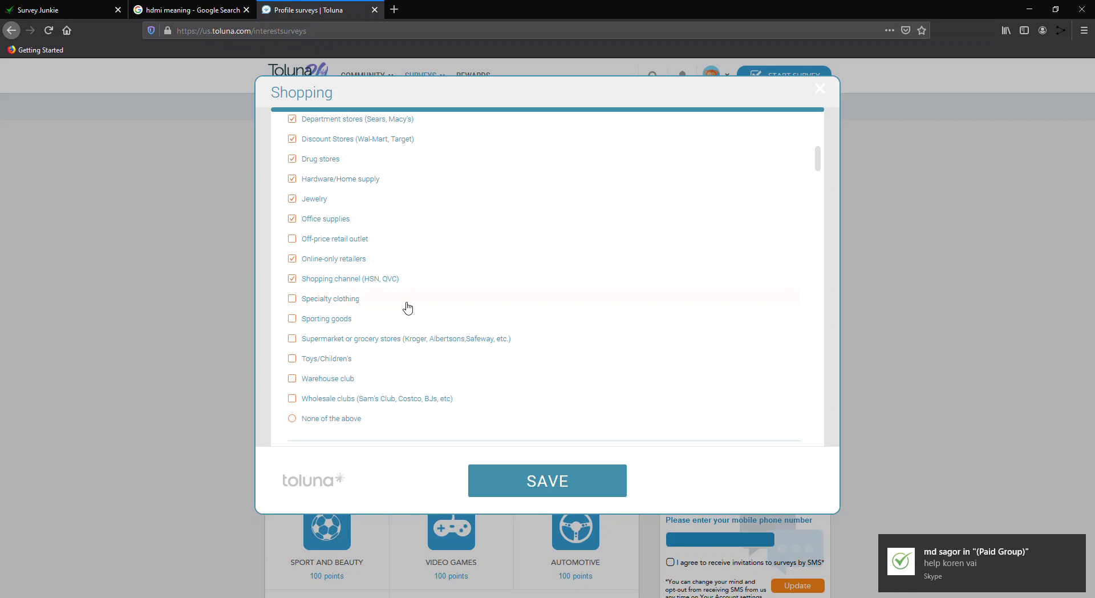
click(407, 342)
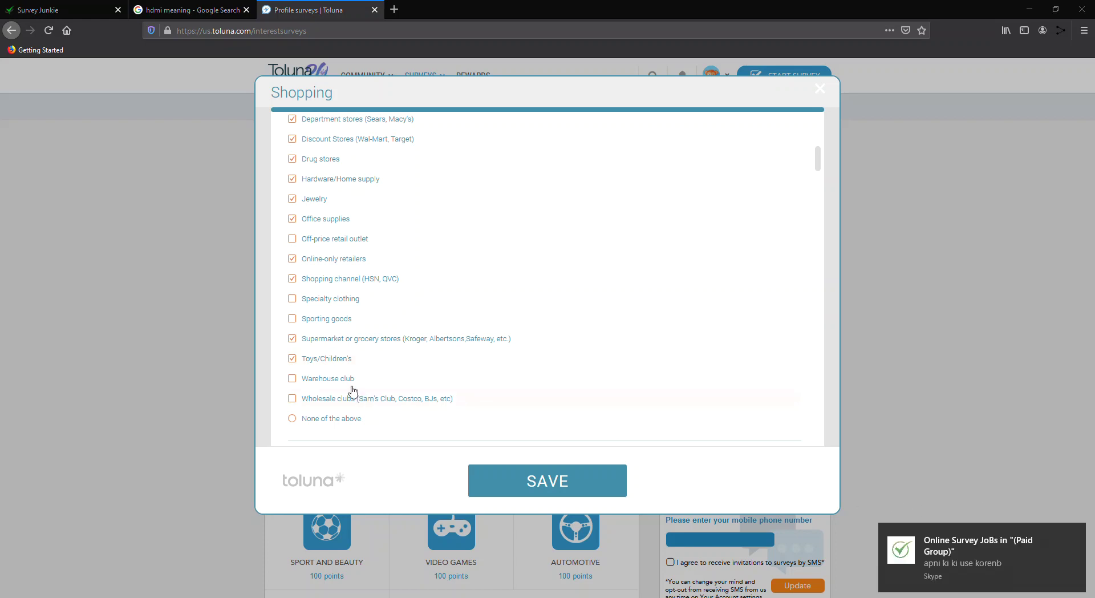
click(1075, 534)
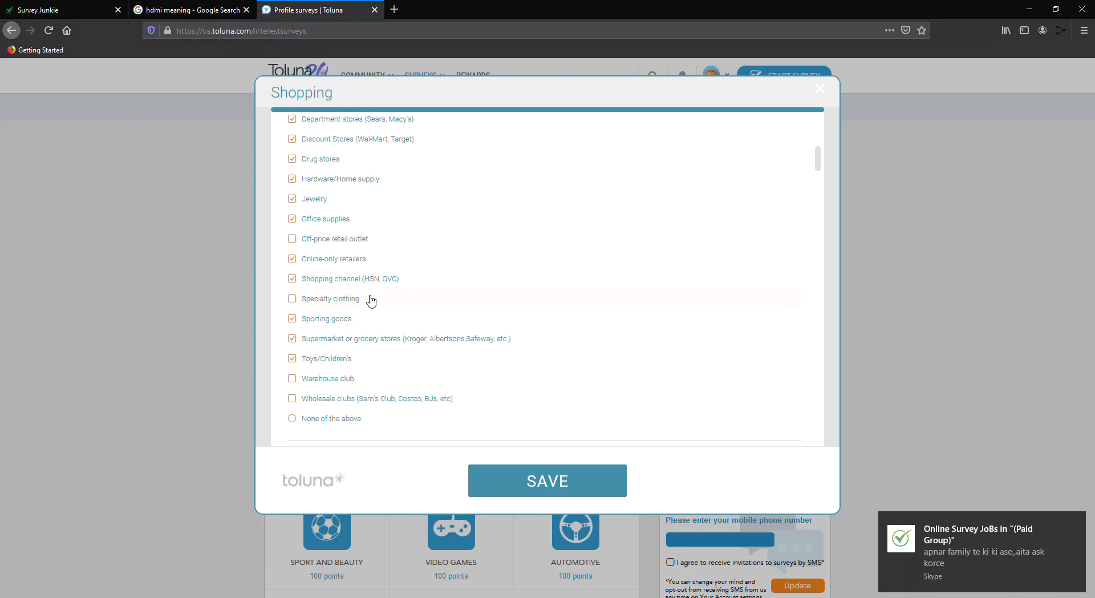
click(371, 300)
scroll(369, 298, down, 3)
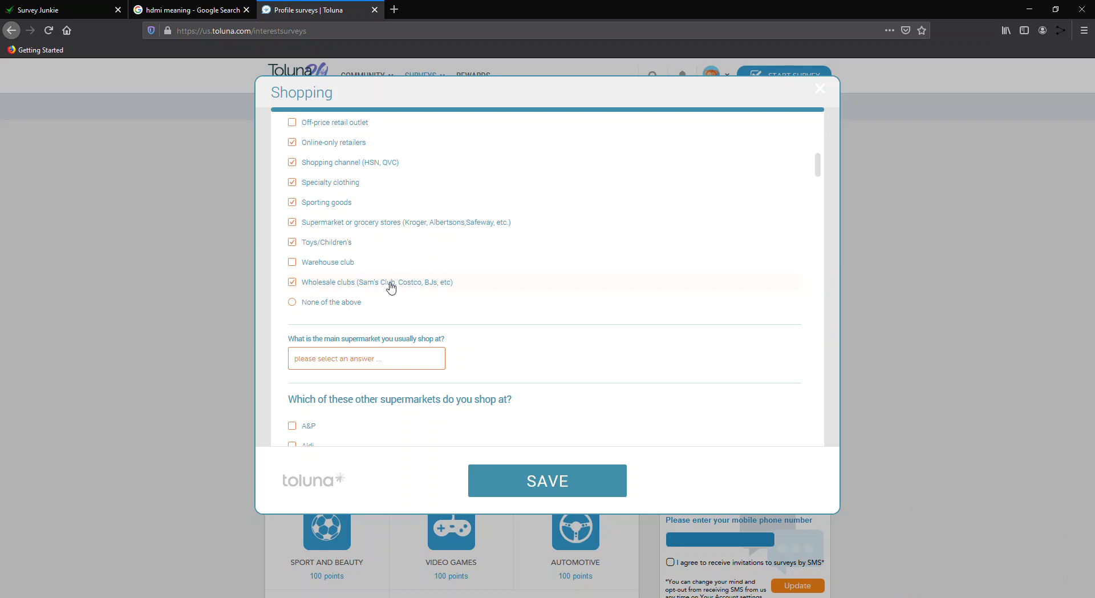
- Set Aldi as the main supermarket usually shopped at
scroll(386, 283, down, 2)
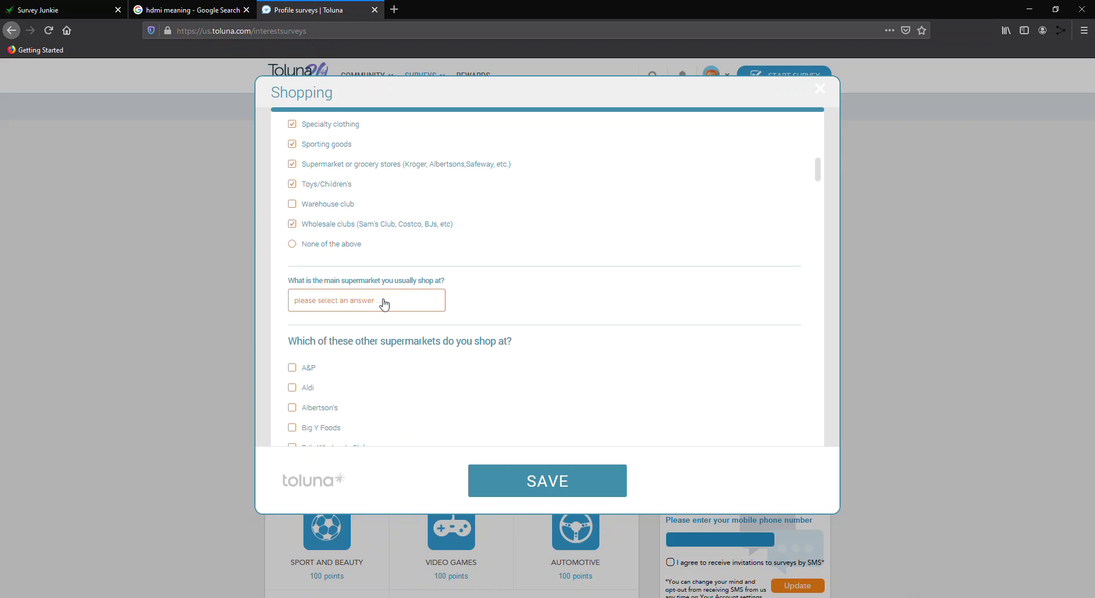
click(384, 301)
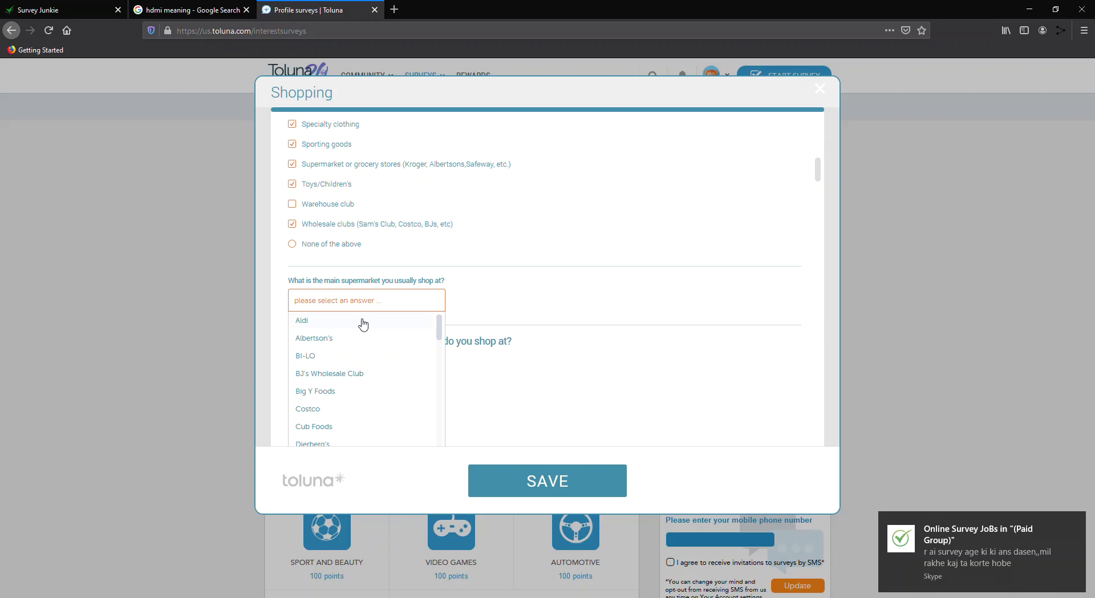
scroll(362, 320, down, 2)
scroll(362, 319, up, 2)
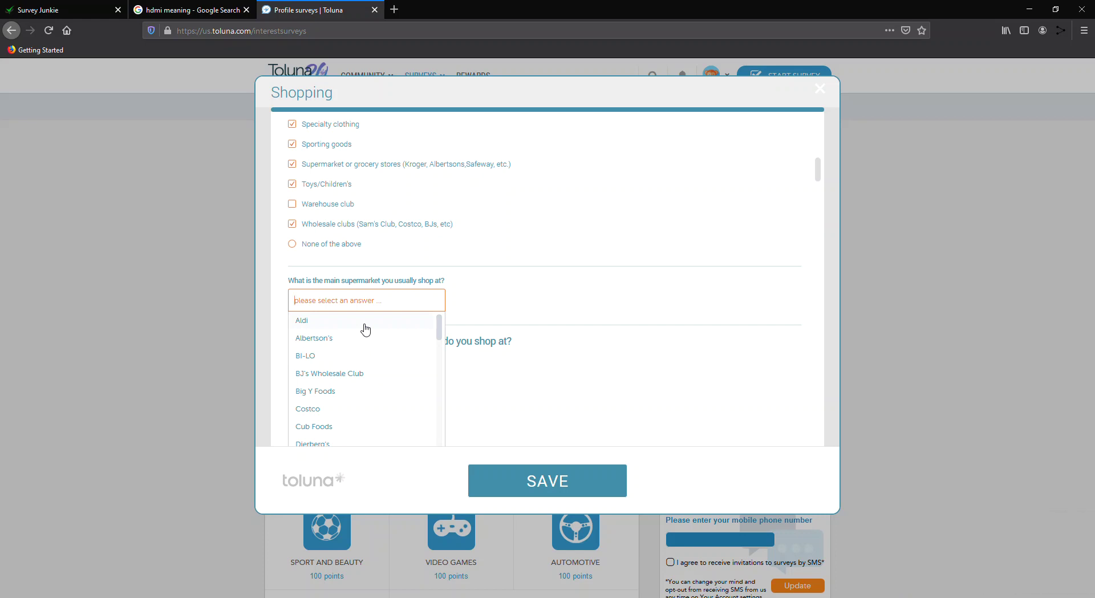
click(365, 328)
- Change the answer for the main supermarket usually shopped at to Target
click(378, 302)
scroll(386, 355, down, 3)
scroll(386, 354, down, 5)
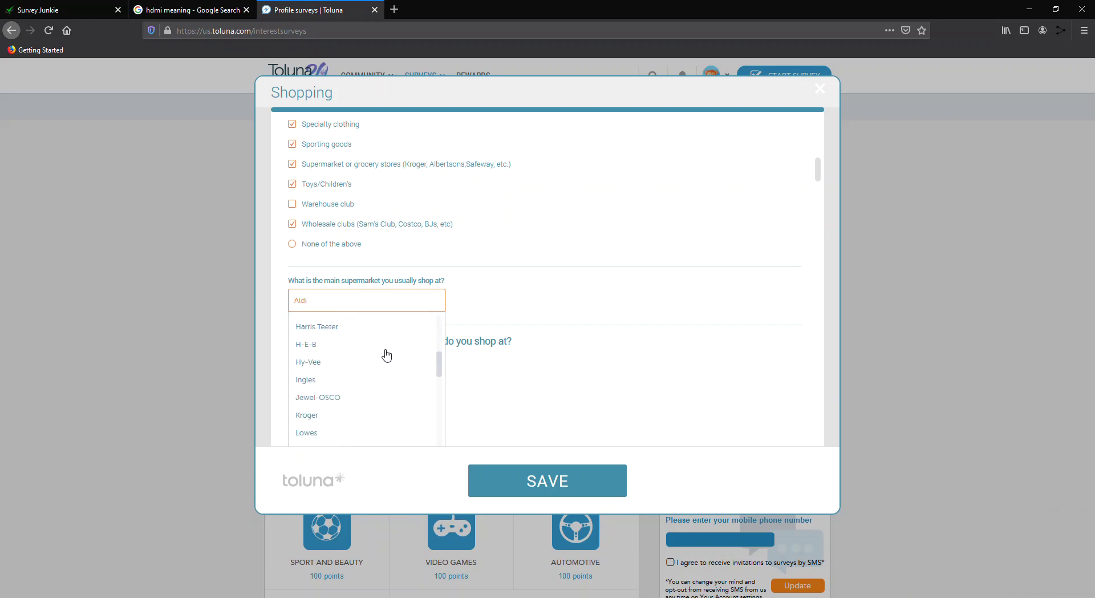
scroll(386, 354, down, 5)
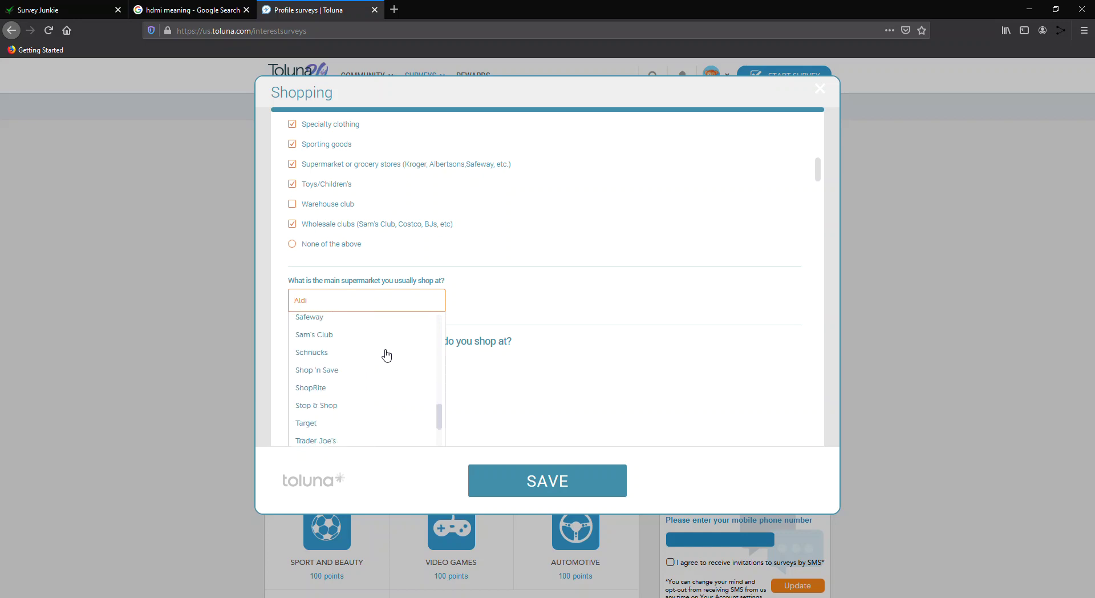
scroll(386, 355, down, 2)
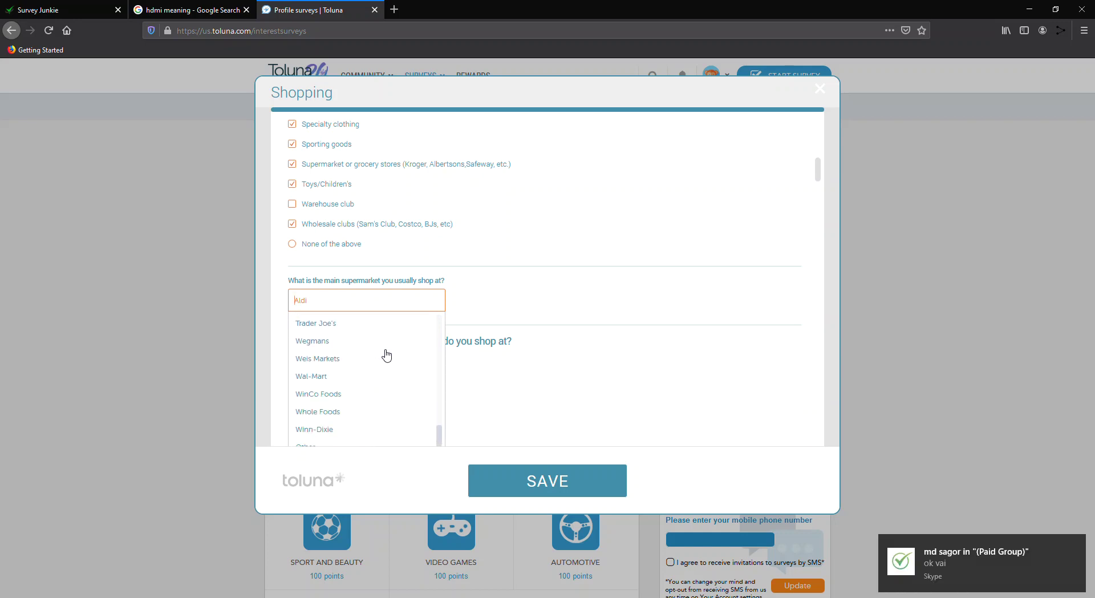
scroll(376, 403, down, 3)
scroll(376, 402, down, 1)
scroll(378, 293, up, 3)
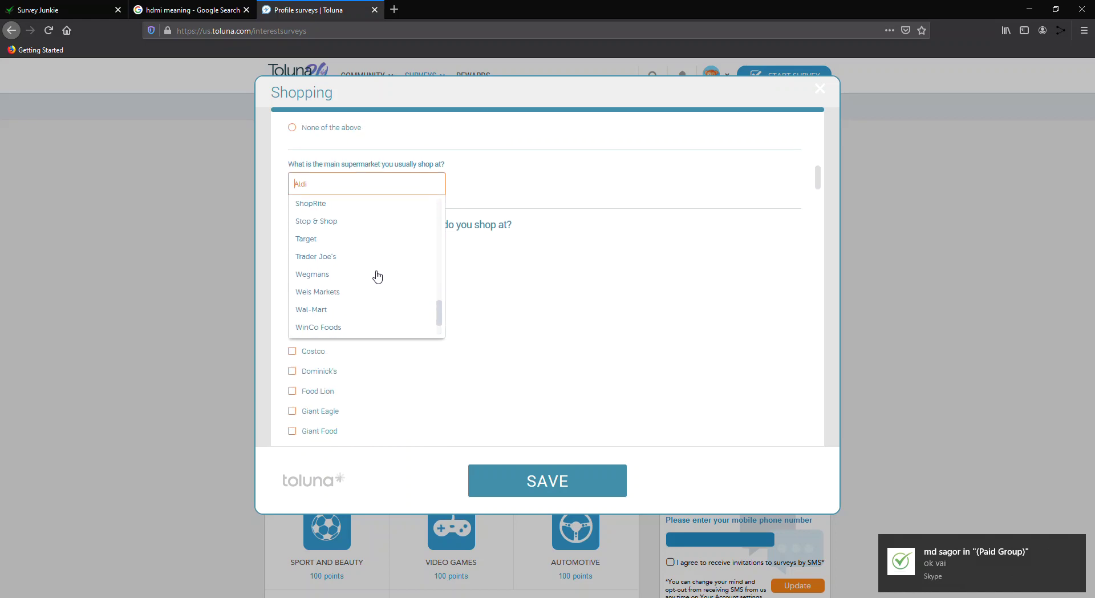
click(372, 239)
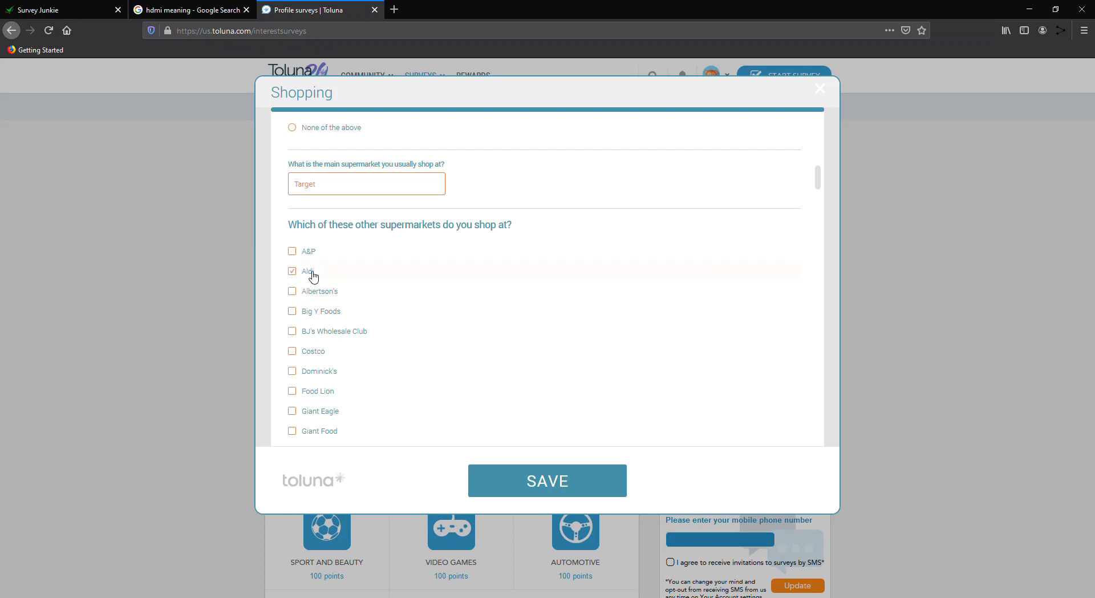
- Mark BJ's Wholesale Club, Costco and Giant Eagle as other supermarkets shopped at, leaving Big Y Foods unselected
click(342, 315)
click(345, 330)
click(344, 313)
click(348, 356)
scroll(348, 370, down, 1)
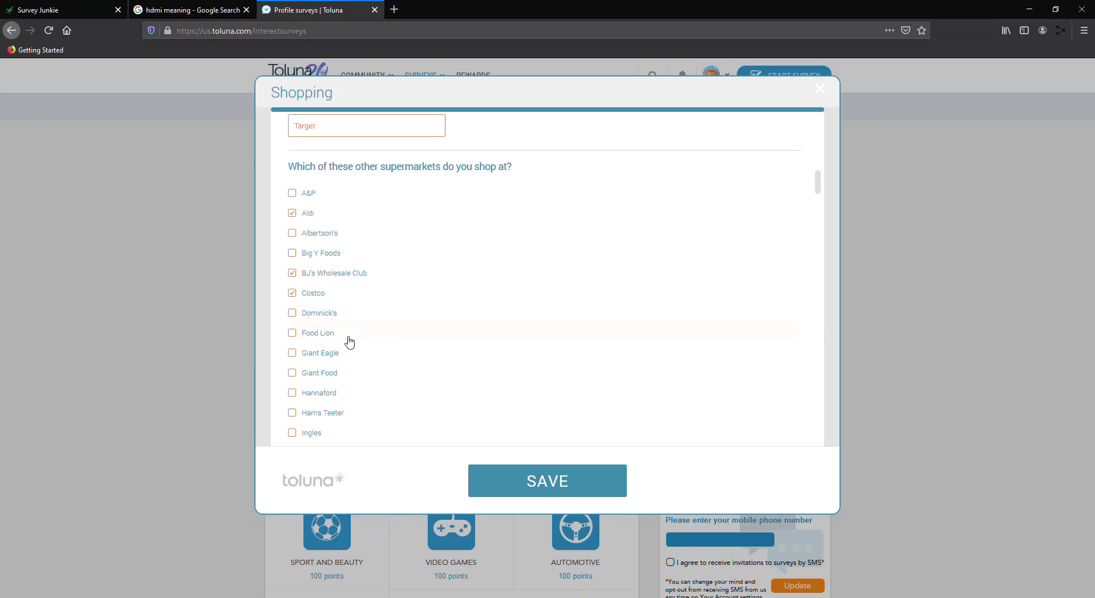
click(355, 356)
scroll(354, 356, down, 1)
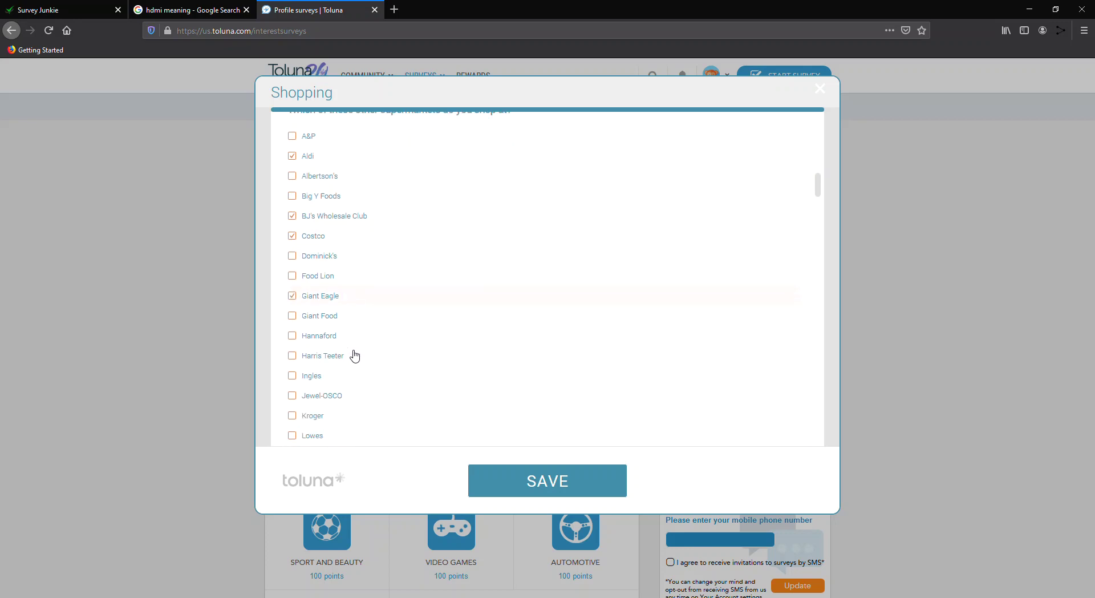
- Add Food Lion, Giant Food, Hannaford, Ingles and Jewel-OSCO to the other supermarkets shopped at
click(342, 281)
click(347, 315)
click(354, 341)
click(355, 380)
click(354, 396)
scroll(354, 396, down, 2)
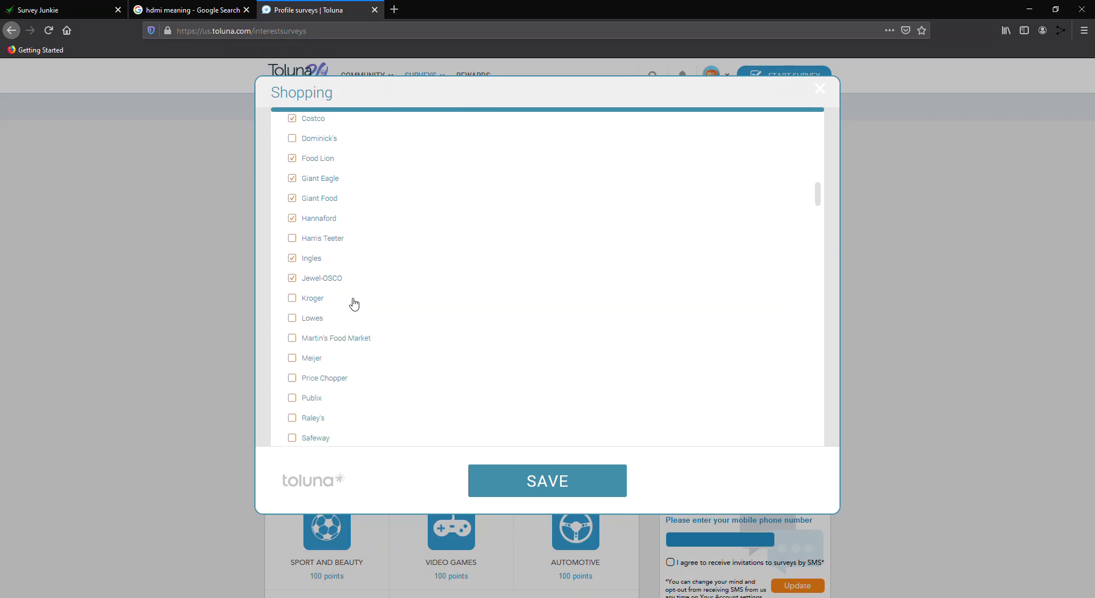
- Add Martin's Food Market and Publix to the other supermarkets shopped at
click(357, 321)
click(357, 321)
scroll(355, 342, down, 1)
click(357, 283)
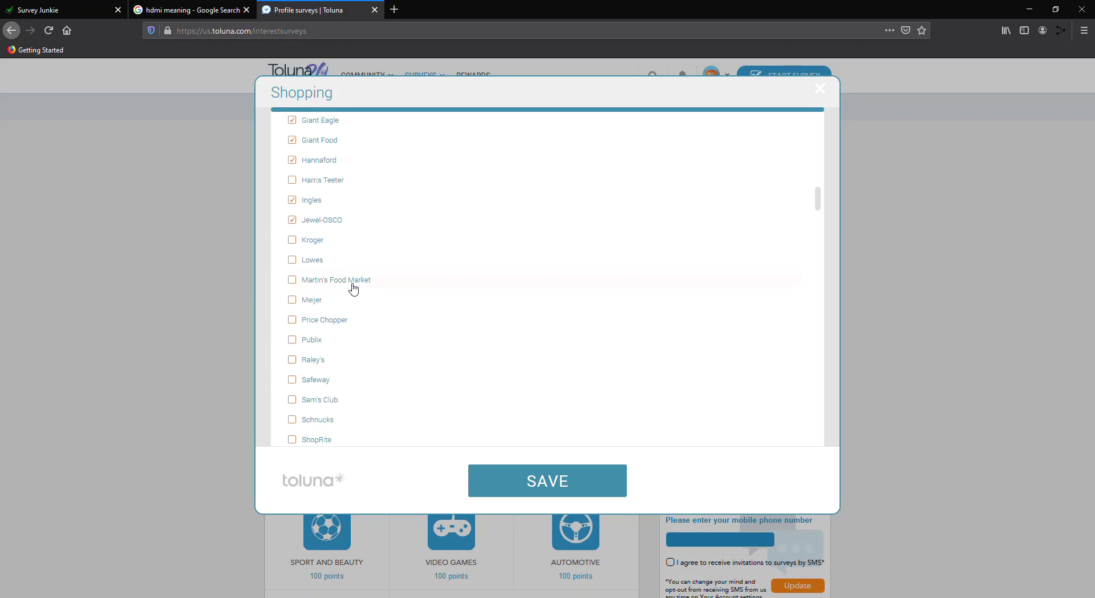
click(357, 342)
scroll(362, 368, down, 1)
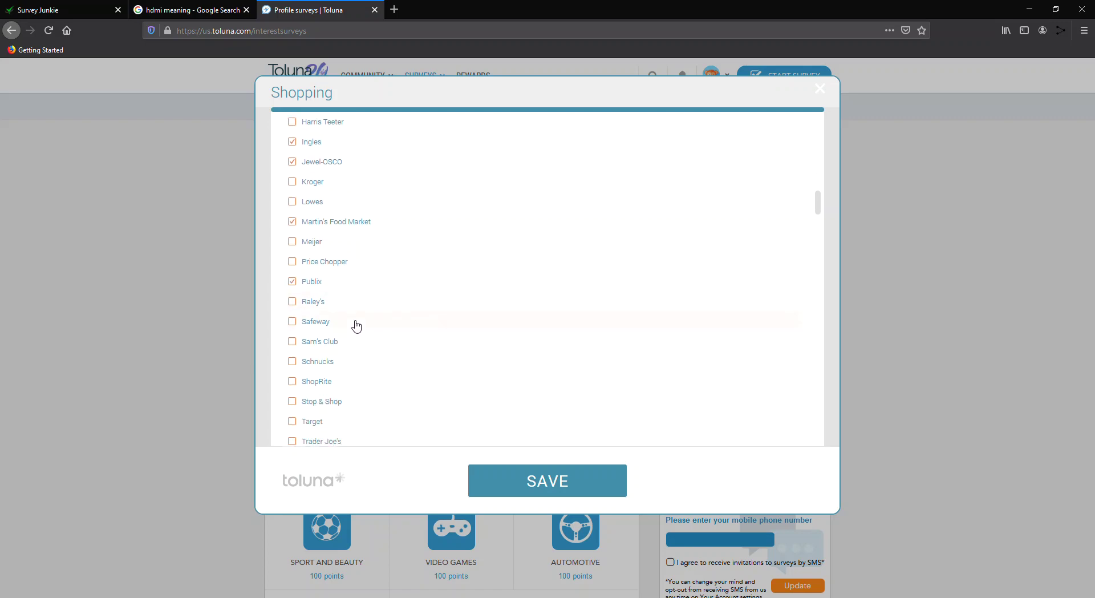
- Add Safeway, Stop & Shop, Target, Trader Joe's, Wal-Mart, Wegmans and Whole Foods to the other supermarkets shopped at
click(362, 350)
scroll(362, 367, down, 1)
click(361, 356)
click(365, 388)
click(363, 405)
scroll(364, 399, down, 2)
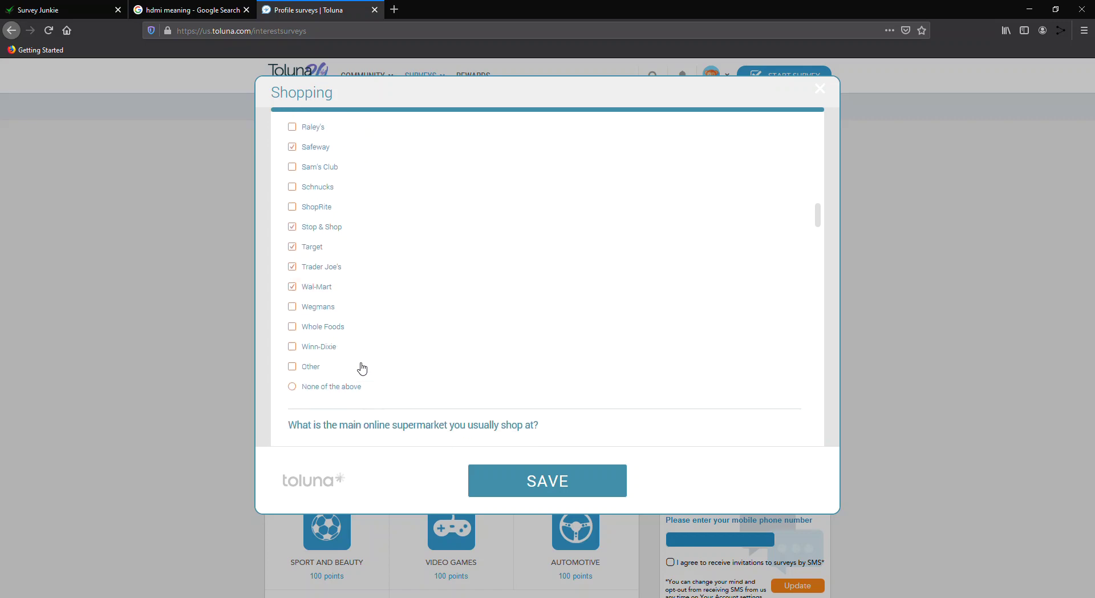
click(353, 310)
- Choose Amazon as the main online supermarket usually shopped at
scroll(369, 347, down, 3)
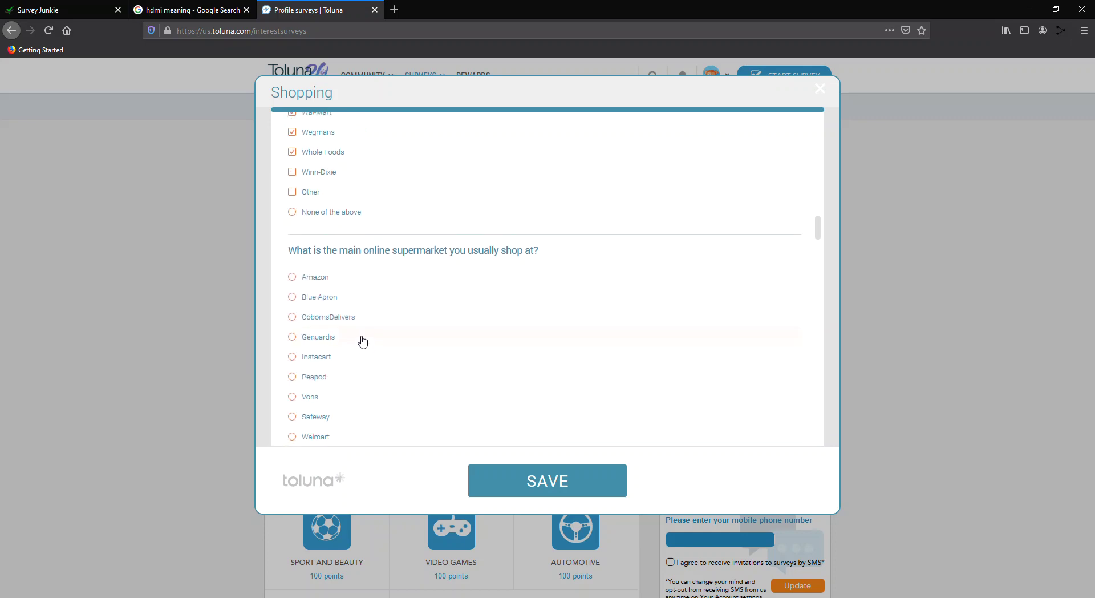
click(358, 282)
click(362, 314)
- Mark Amazon, Safeway and FineLobster.com as the other online supermarkets shopped at
scroll(356, 284, down, 3)
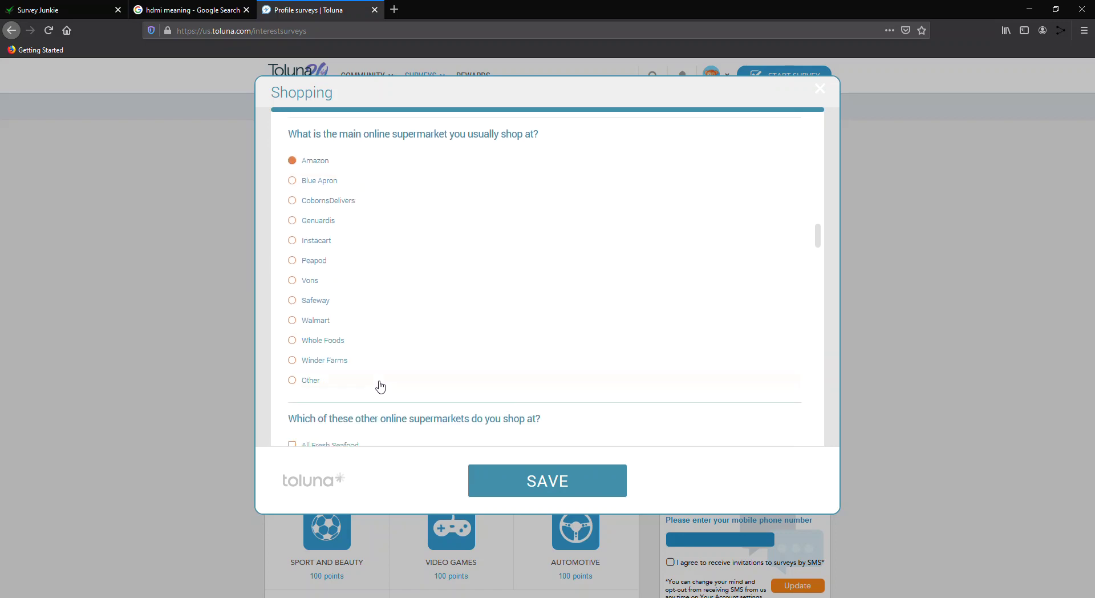
scroll(378, 384, down, 3)
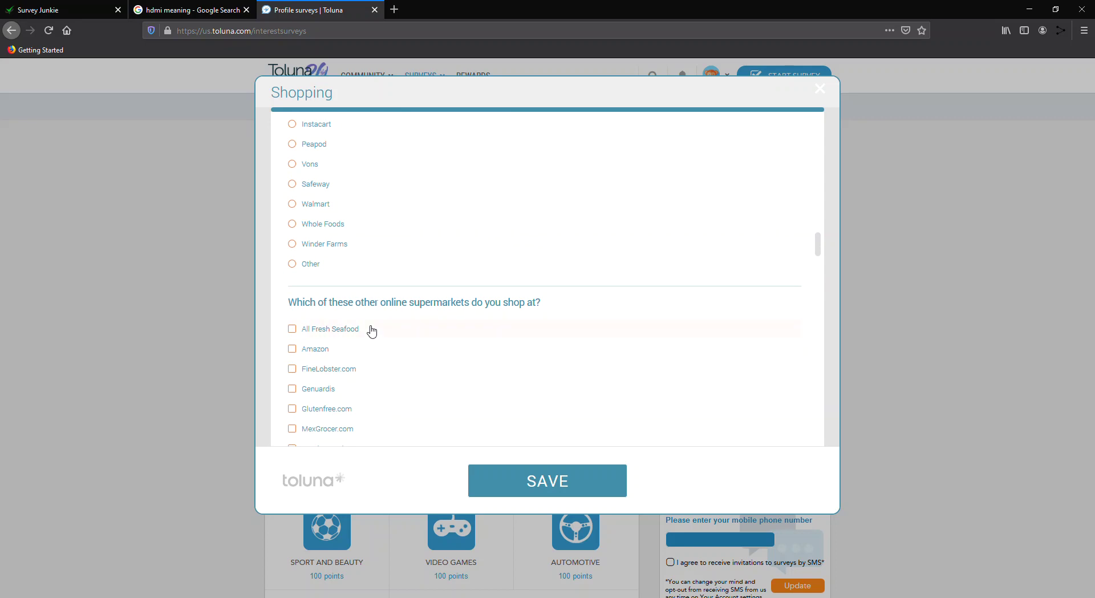
click(375, 354)
scroll(387, 395, down, 2)
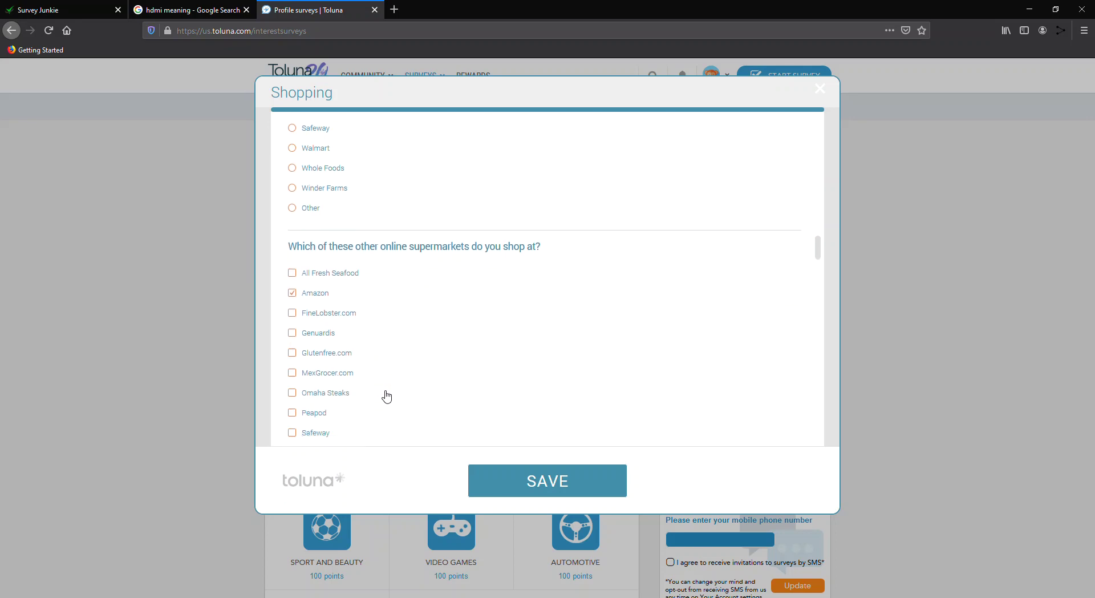
click(386, 278)
scroll(354, 315, down, 1)
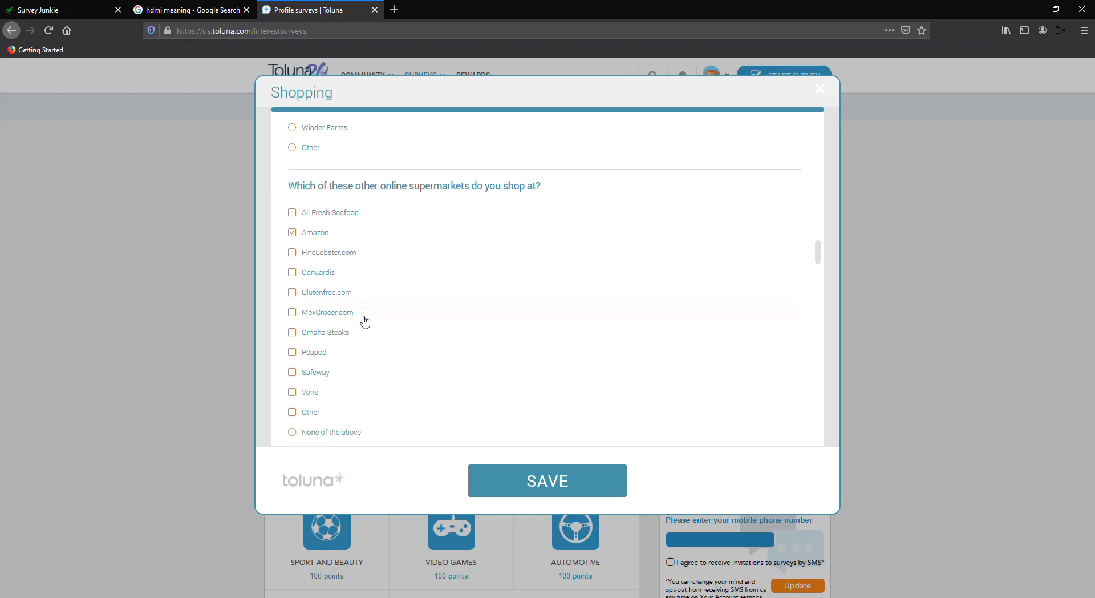
click(340, 374)
scroll(340, 376, down, 1)
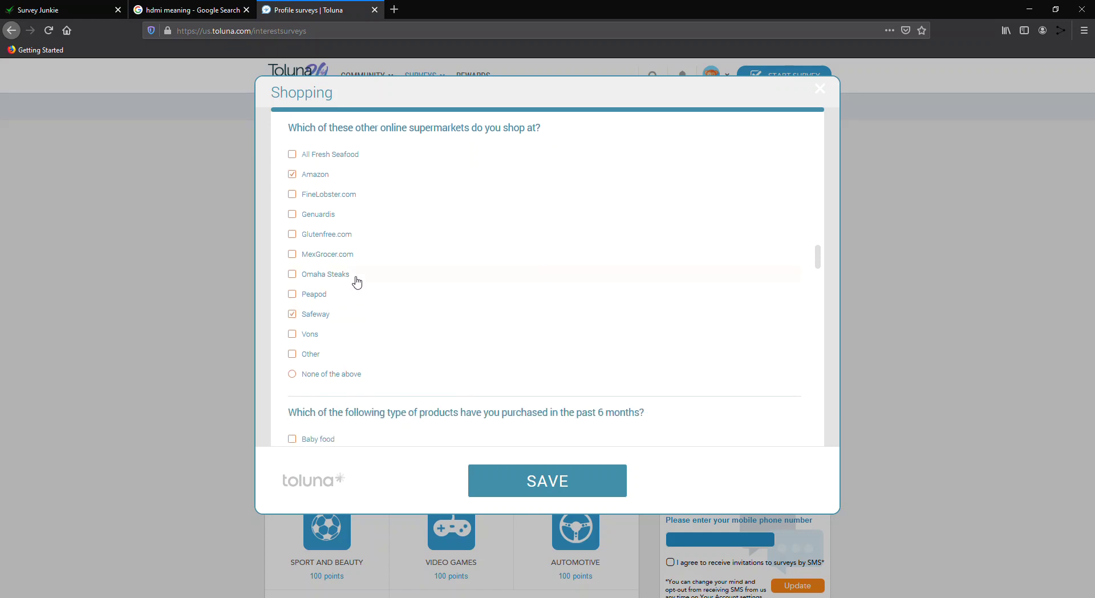
click(353, 200)
scroll(367, 323, down, 1)
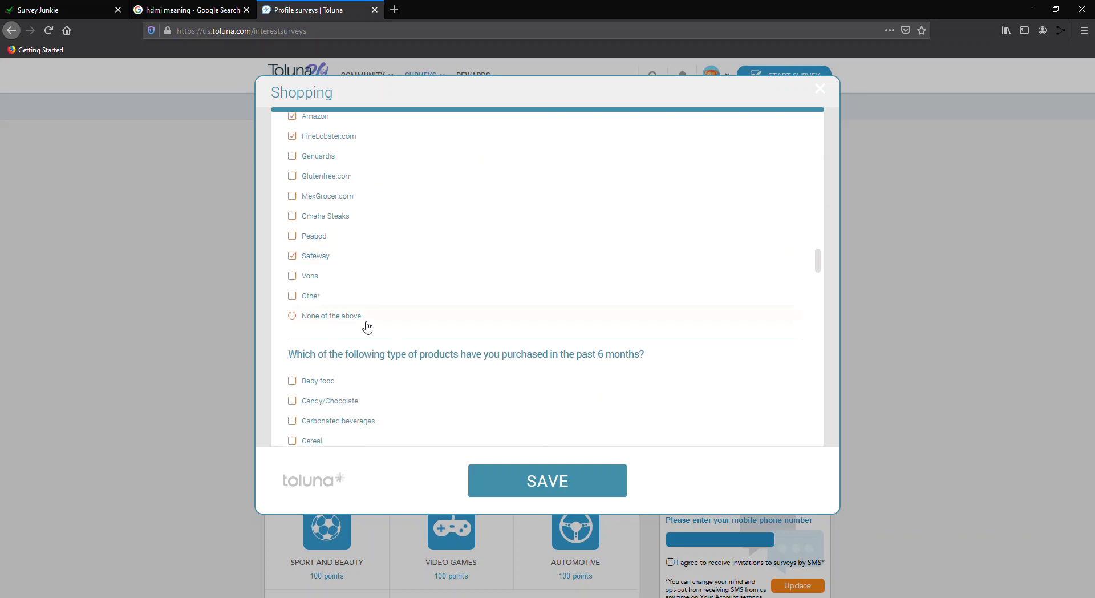
click(364, 303)
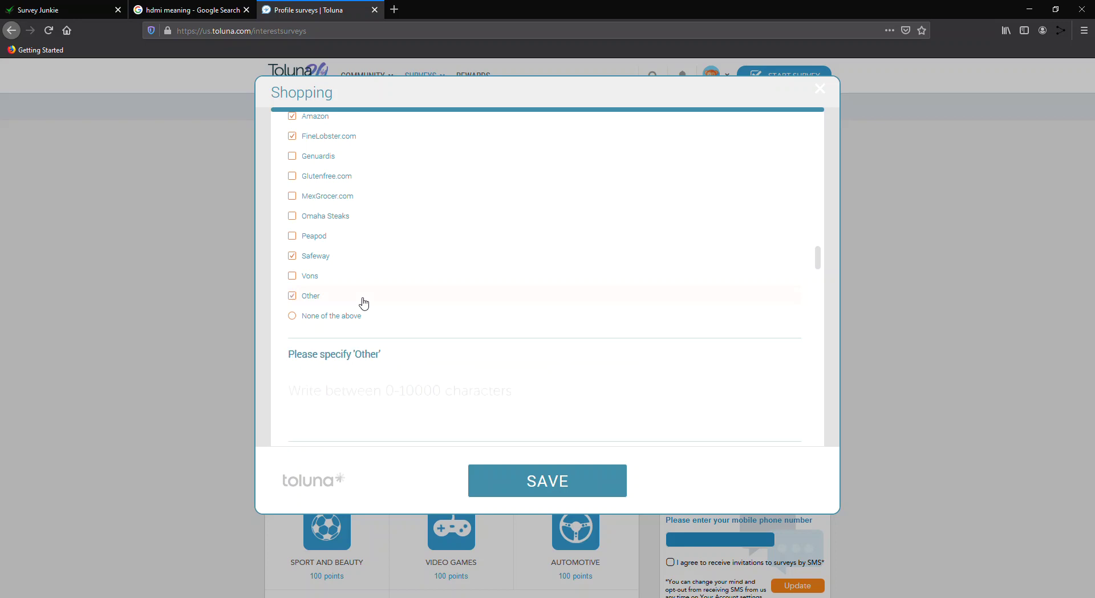
scroll(364, 303, down, 2)
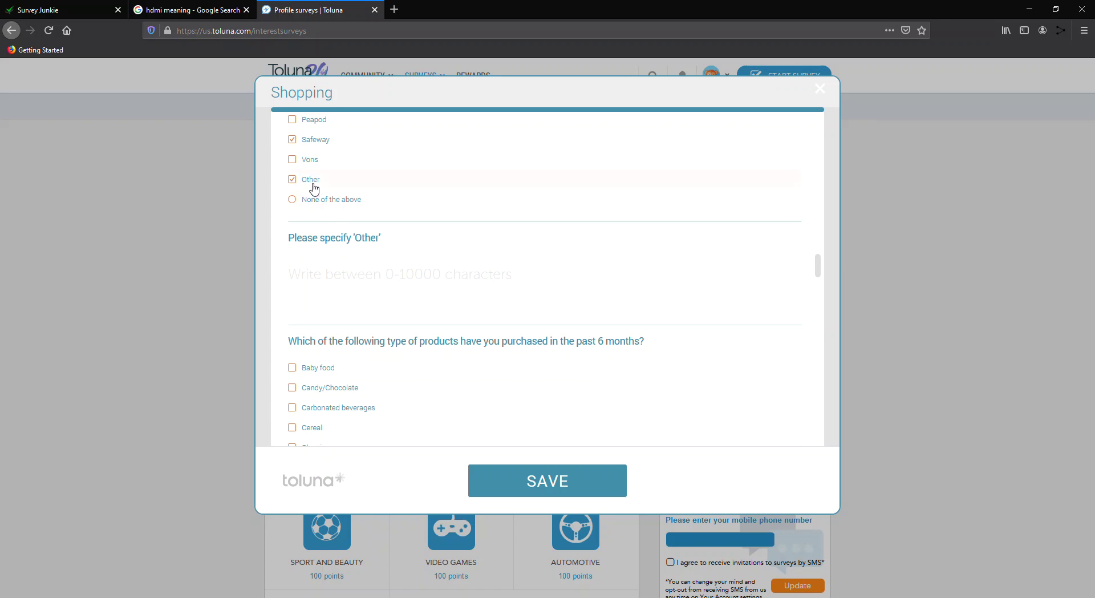
click(364, 180)
- Mark Candy/Chocolate, Cereal, Coffee, Energy drinks, Frozen dinners, Frozen dough products, Frozen pizza and Fruit snacks as purchased in the past 6 months
scroll(365, 271, down, 1)
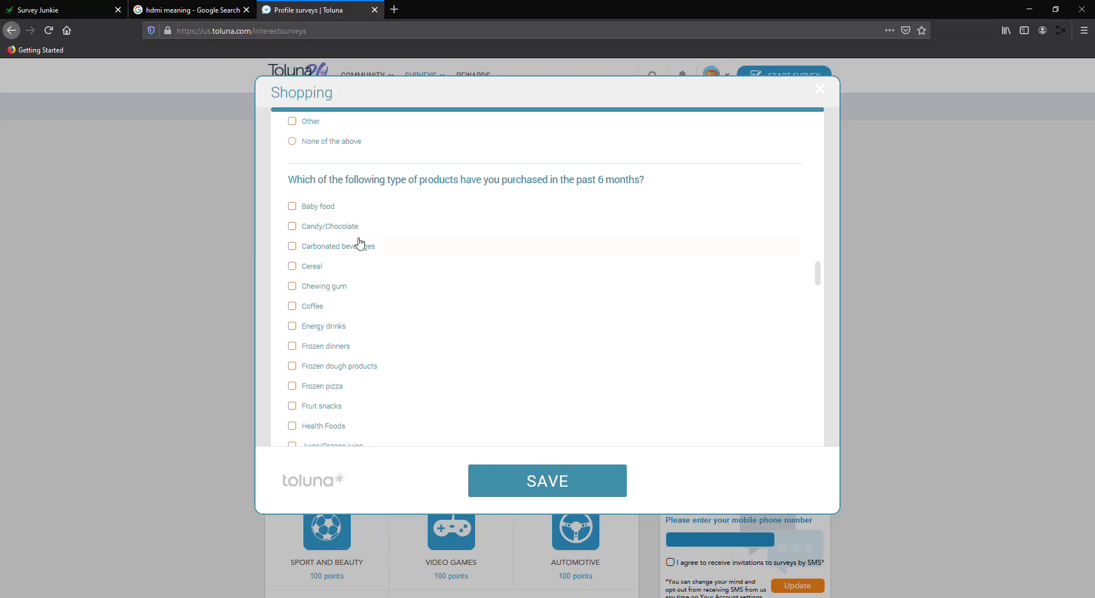
click(355, 226)
click(357, 267)
click(357, 310)
scroll(357, 310, down, 2)
click(349, 272)
click(353, 290)
click(356, 312)
click(355, 329)
click(352, 350)
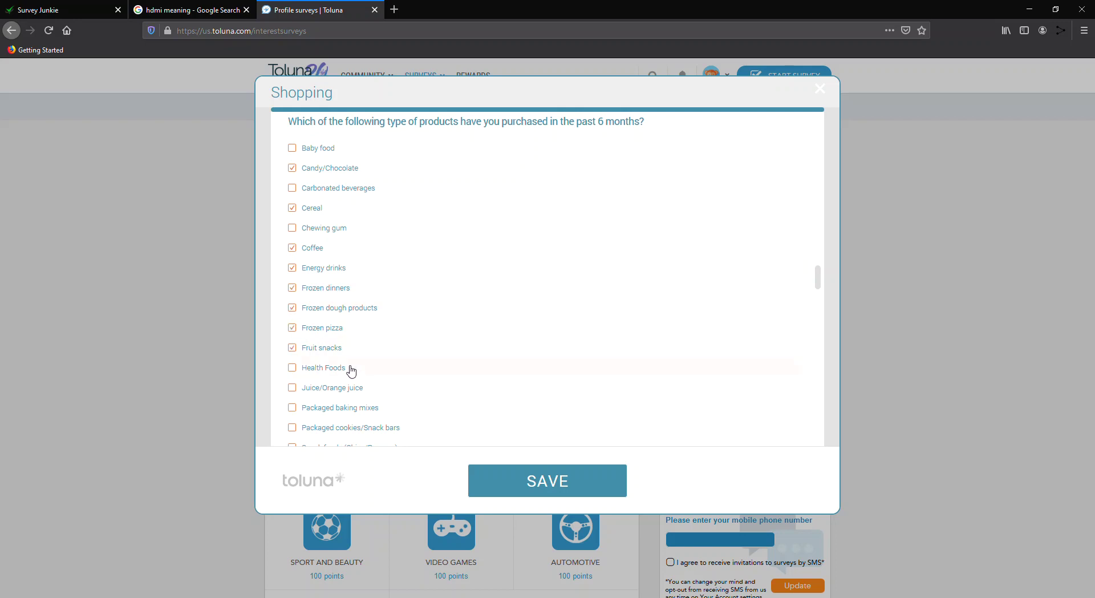
- Mark Health Foods, Juice/Orange juice, Packaged baking mixes, Packaged cookies/Snack bars, Snack foods and Soy-based Products as purchased in the past 6 months
click(350, 369)
scroll(354, 371, down, 3)
click(340, 217)
click(342, 236)
click(350, 255)
click(352, 272)
click(356, 298)
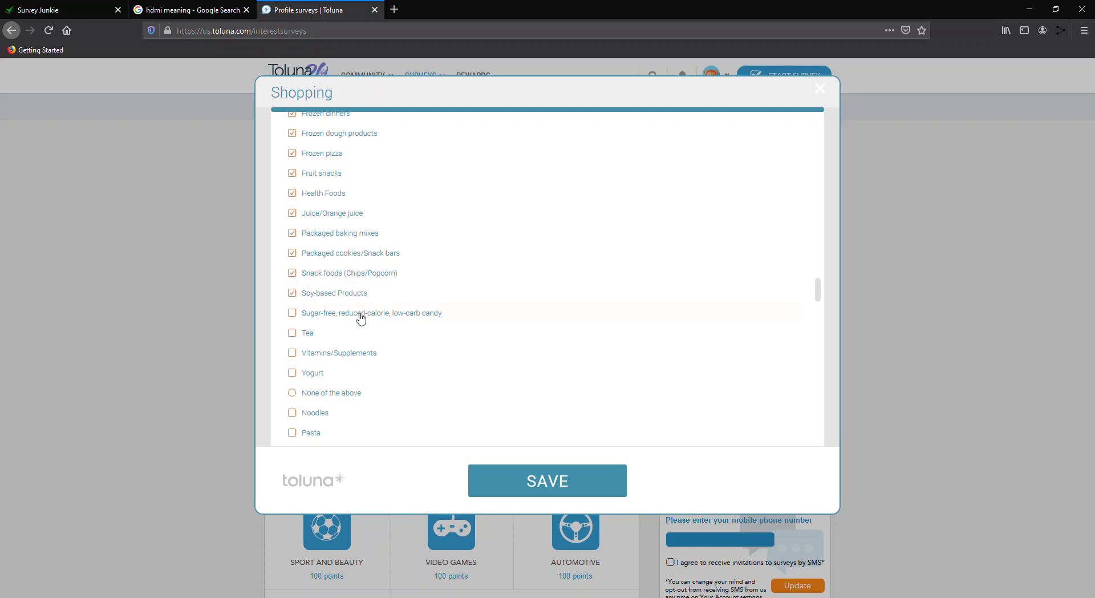
- Add sugar-free, reduced-calorie, low-carb candy, Tea, Vitamins/Supplements, Yogurt, Noodles and Pasta to the products purchased in the past 6 months
click(361, 317)
click(359, 336)
click(352, 357)
click(350, 379)
scroll(361, 390, down, 2)
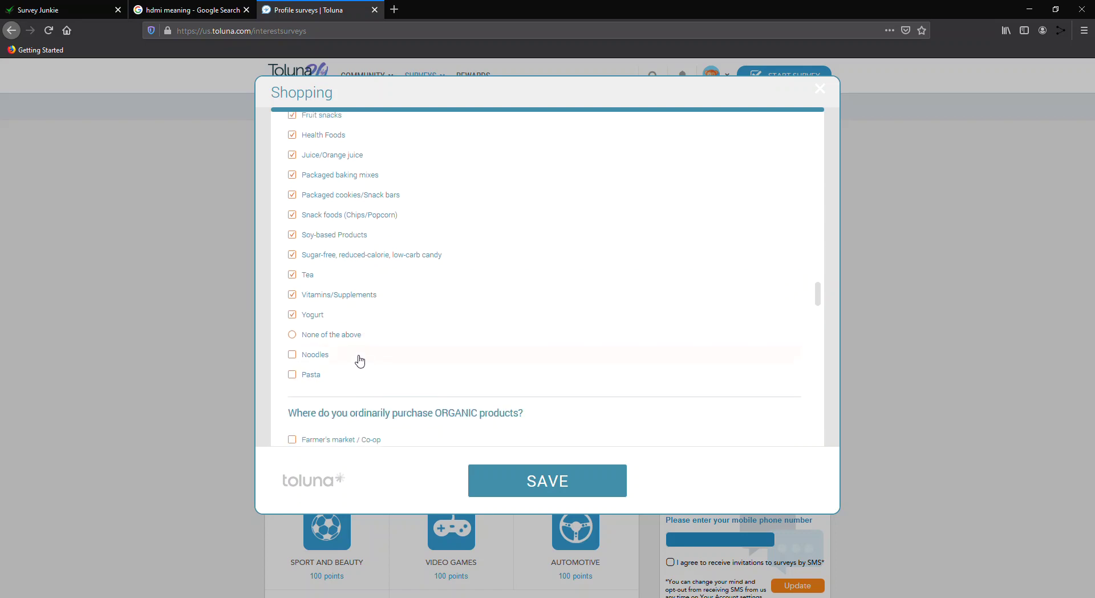
click(360, 361)
click(361, 376)
- Mark Farmer's market / Co-op, Health food store, Natural/organic grocer, On the Internet and Supermarket / Grocery store as places where organic products are purchased
scroll(358, 379, down, 3)
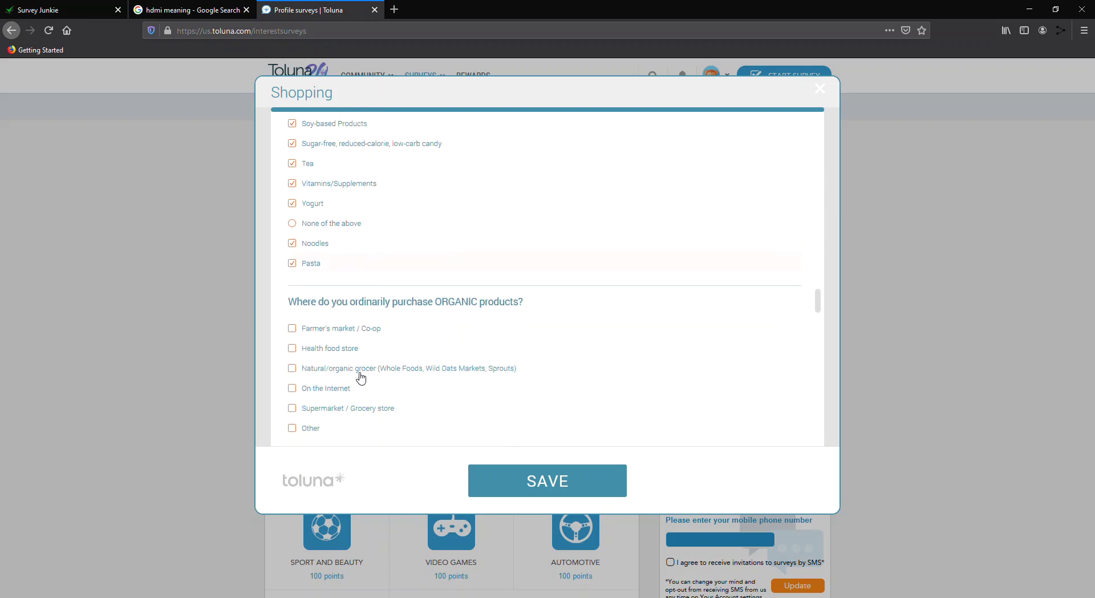
click(350, 271)
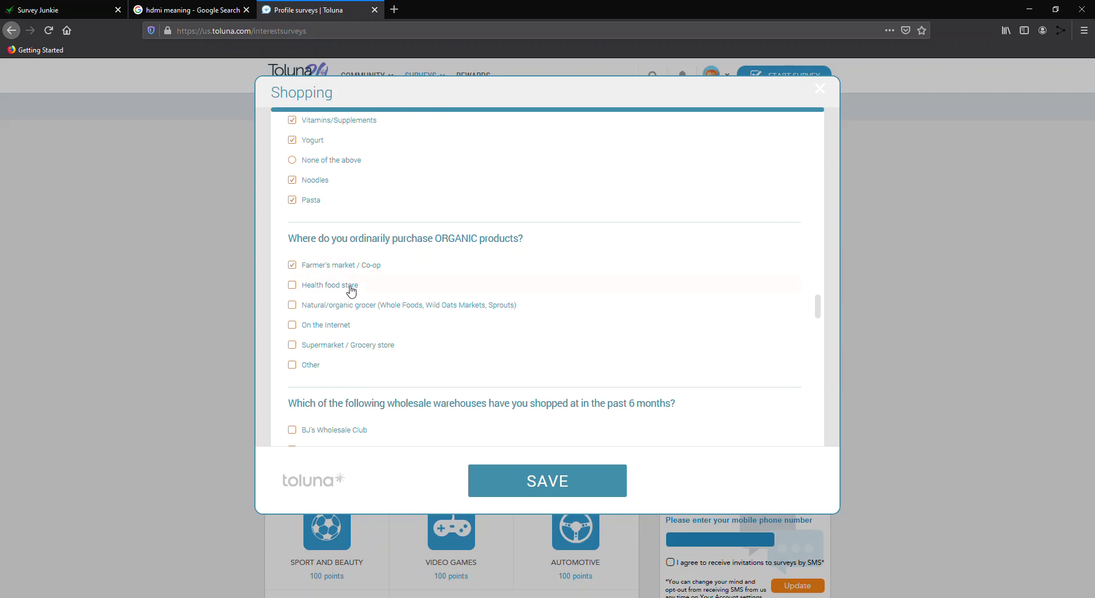
click(351, 289)
scroll(362, 354, down, 2)
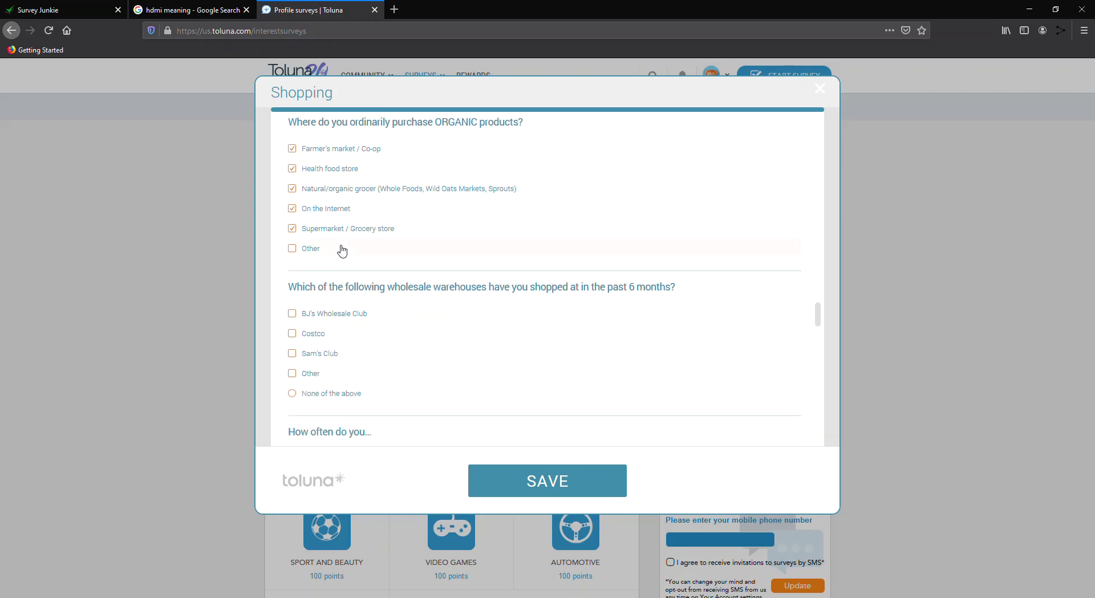
click(342, 249)
click(342, 250)
- Mark BJ's Wholesale Club and Sam's Club as wholesale warehouses shopped at in the past 6 months
scroll(374, 328, down, 1)
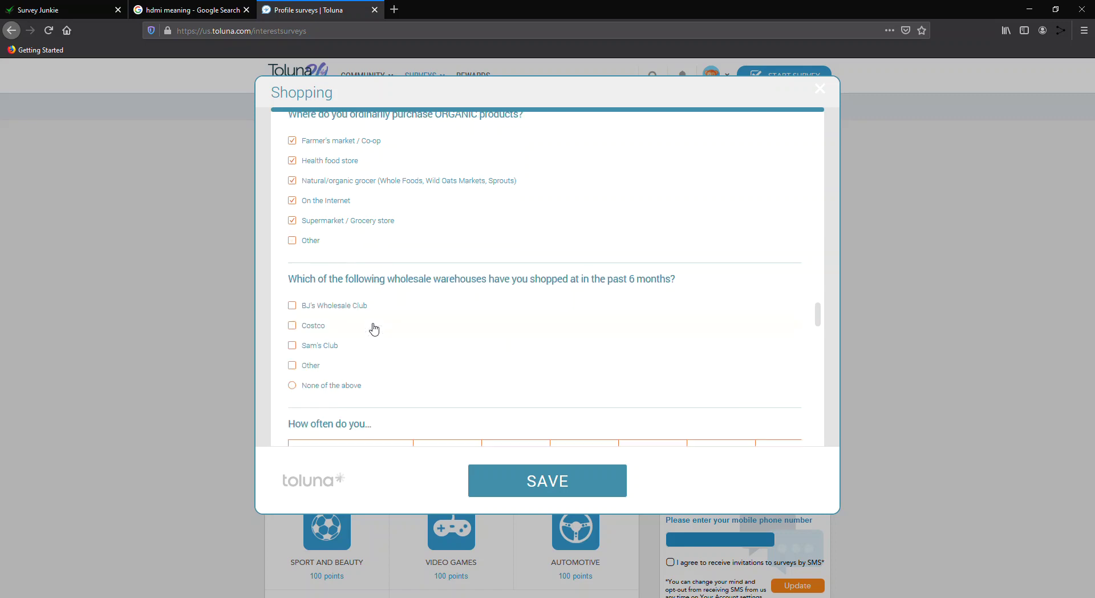
click(370, 258)
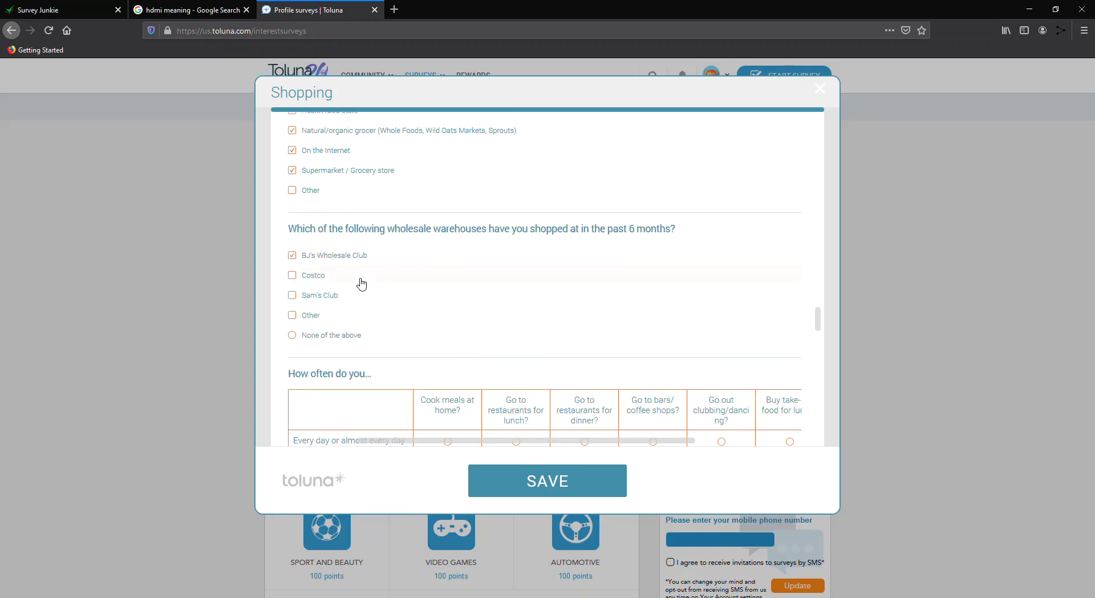
click(361, 297)
- Set cooking at home to every day or almost every day, restaurant lunches to several times a week and restaurant dinners to several times a month
scroll(374, 325, down, 3)
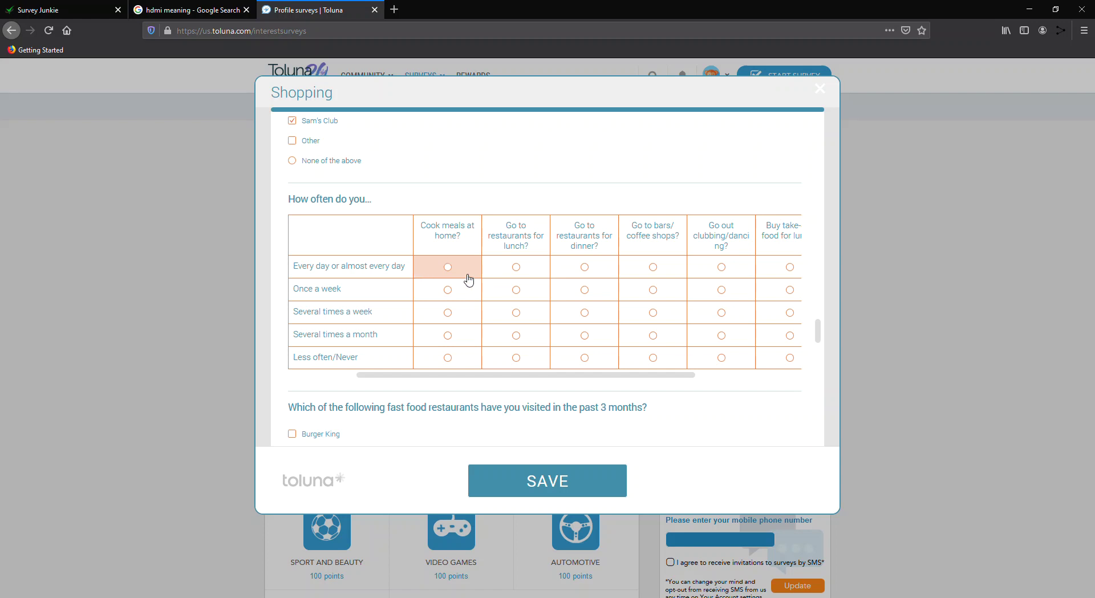
click(468, 275)
click(470, 295)
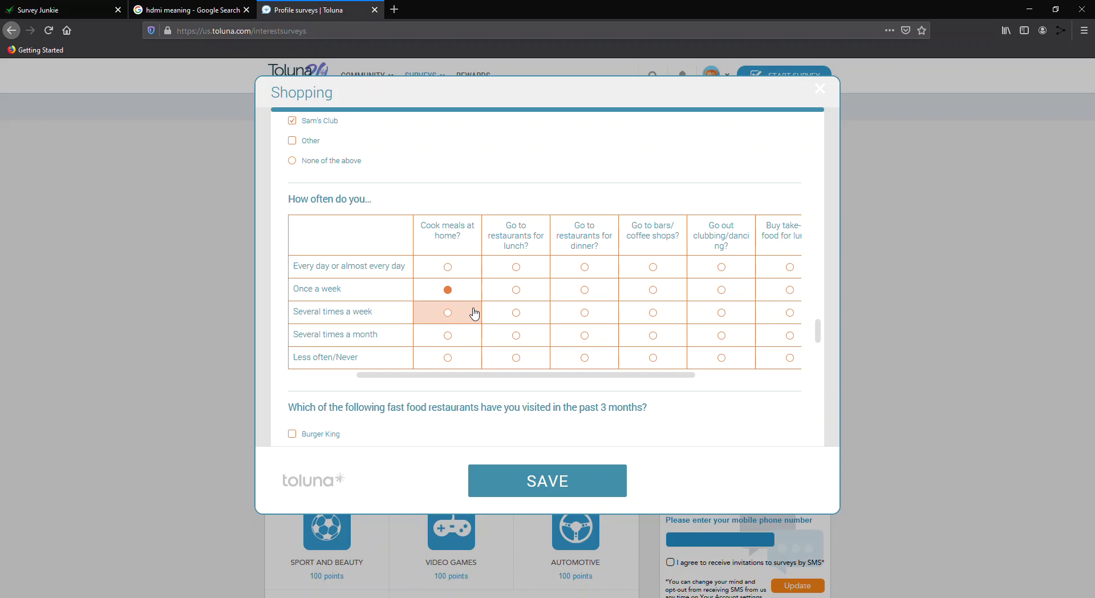
click(467, 274)
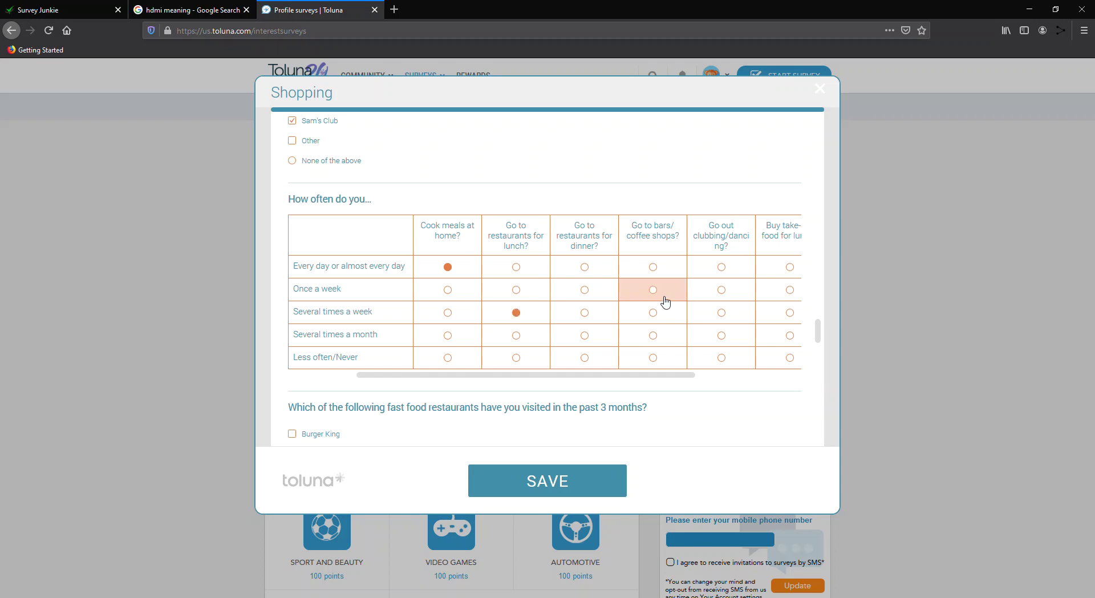
click(606, 337)
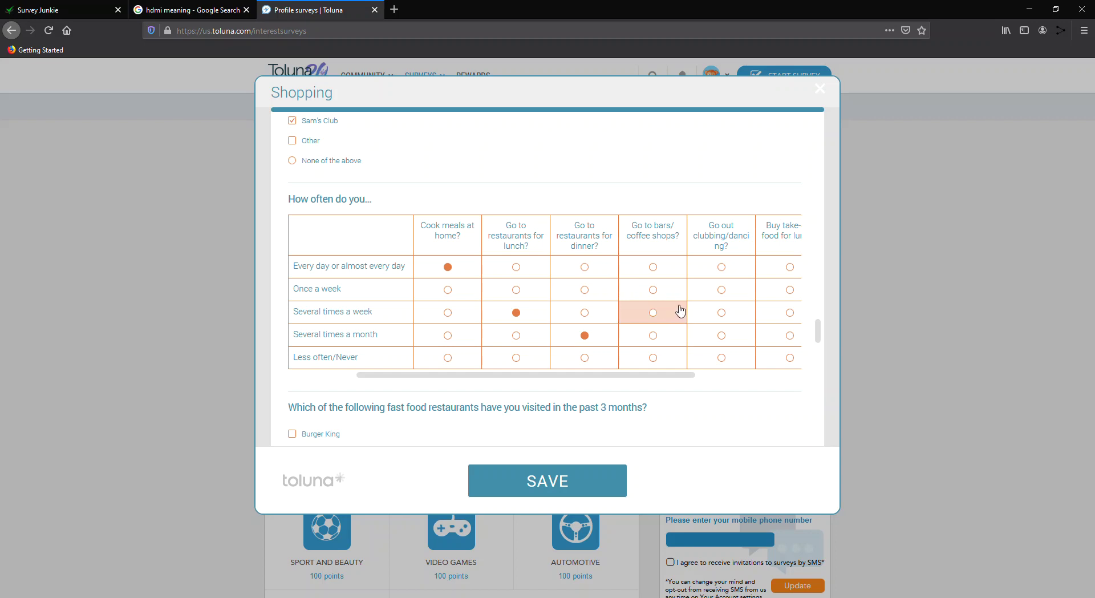
- Set going to bars/coffee shops and going out clubbing/dancing to several times a month
drag(646, 378, 680, 379)
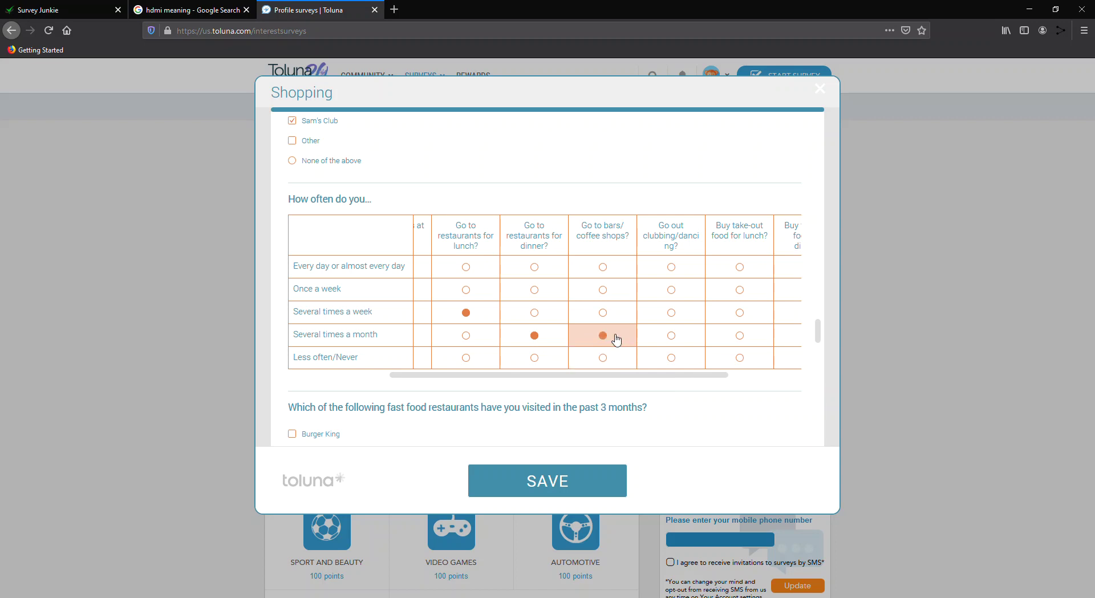
click(673, 336)
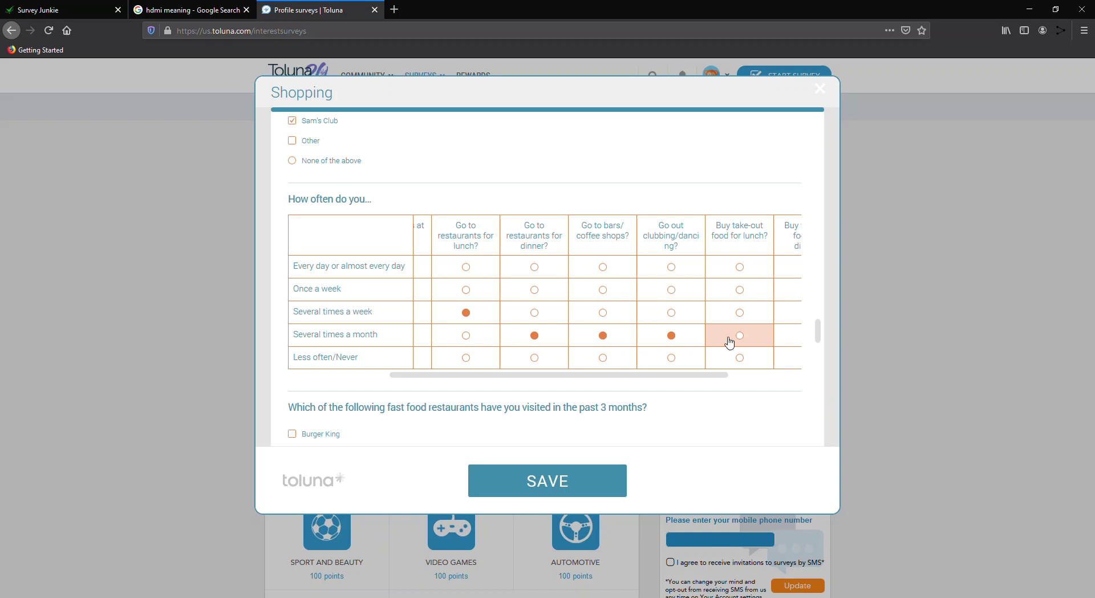
- Set take-out lunches to several times a week, and take-out dinners and fast-food restaurant visits to several times a month
drag(710, 375, 772, 379)
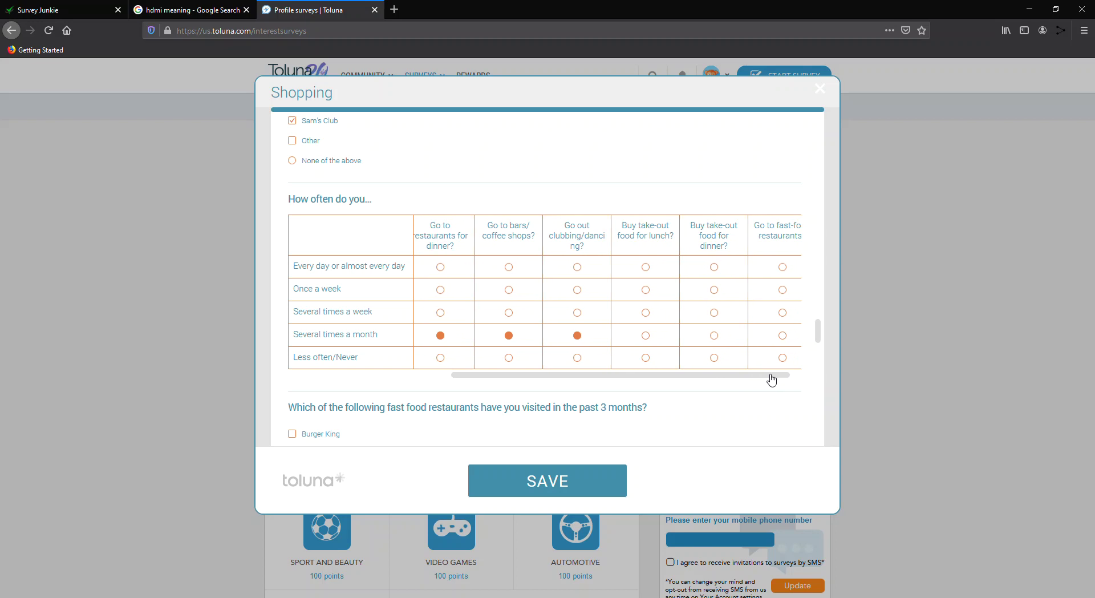
click(671, 322)
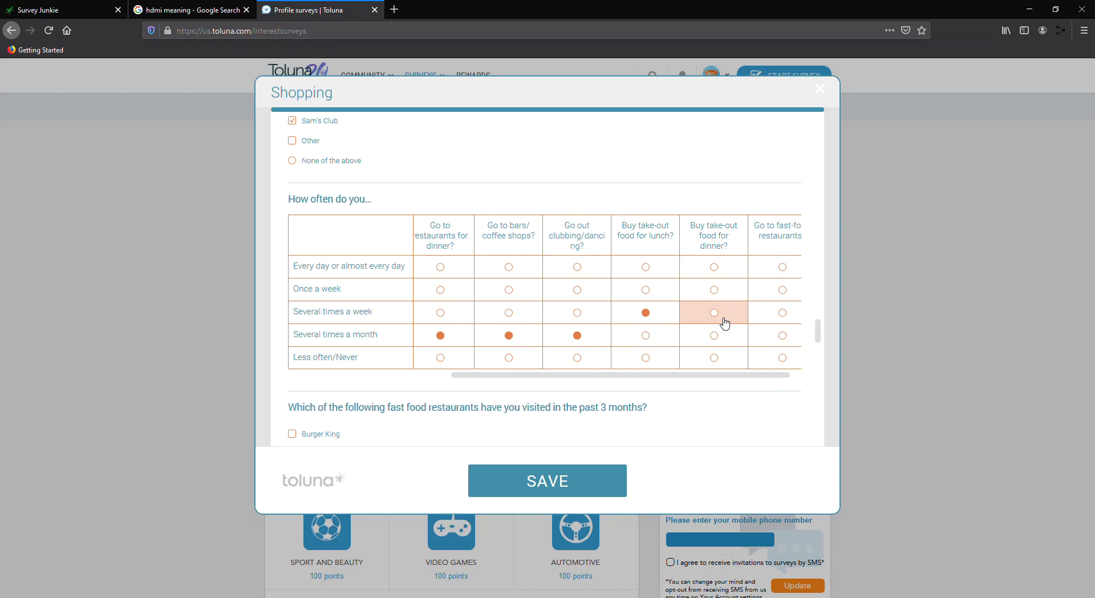
click(729, 337)
scroll(749, 378, right, 1)
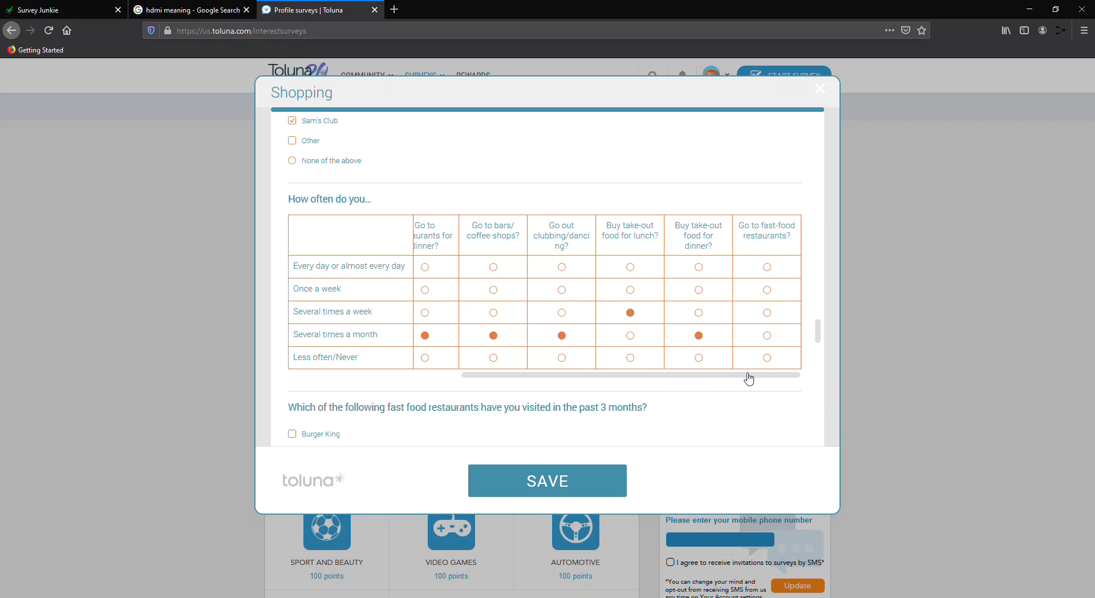
click(769, 337)
- Mark Burger King, Cafe Nero, Coffee Republic, Costa, Domino's Pizza, Eat and KFC as fast food restaurants visited in the past 3 months
scroll(673, 402, down, 3)
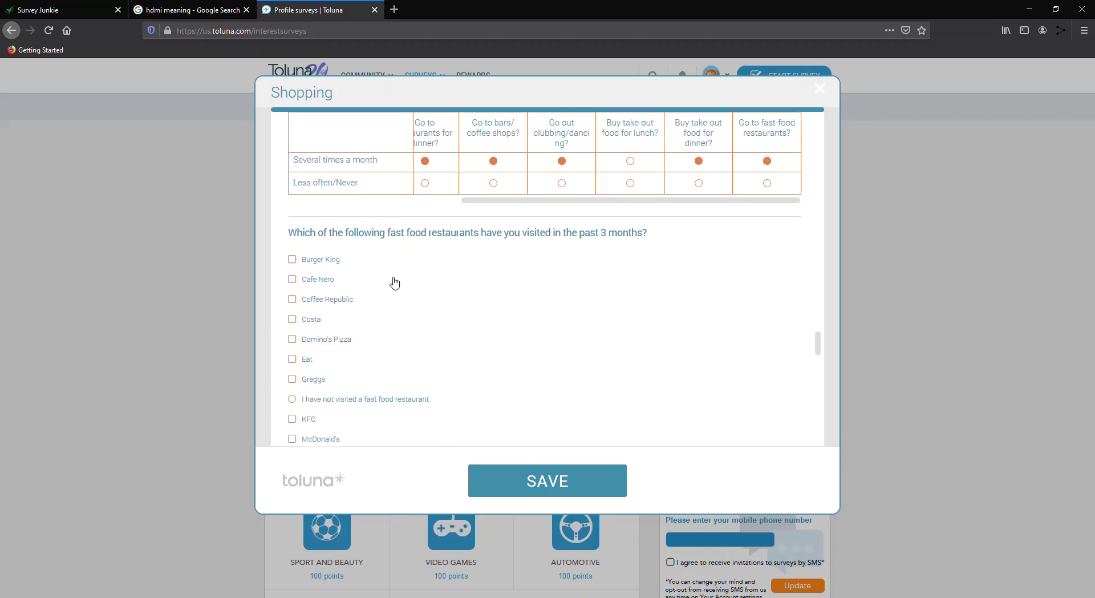
scroll(394, 336, down, 1)
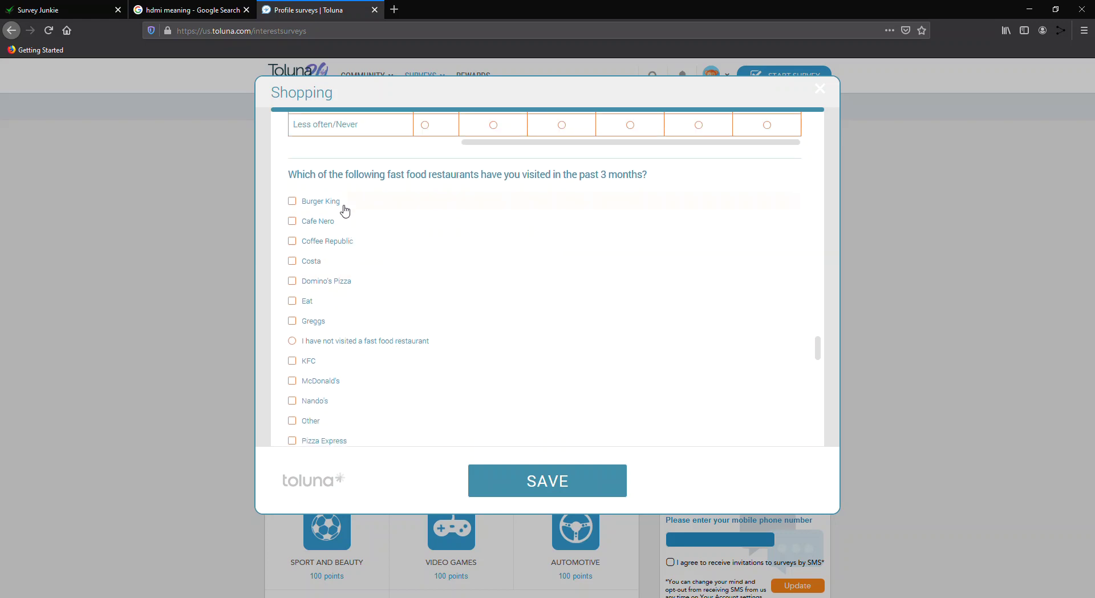
click(339, 222)
click(344, 240)
click(347, 260)
click(352, 290)
click(350, 302)
click(350, 321)
scroll(403, 367, down, 1)
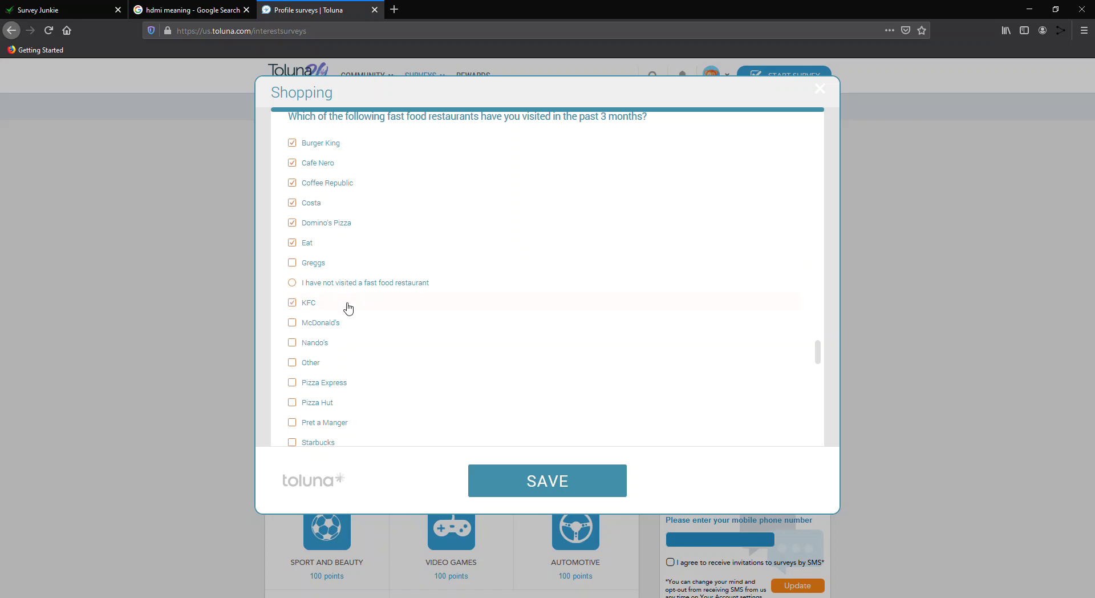
- Add McDonald's, Nando's, Pizza Express, Pizza Hut, Subway and Yo Sushi to the fast food restaurants visited
click(355, 328)
click(357, 345)
scroll(359, 348, down, 4)
click(363, 270)
click(362, 290)
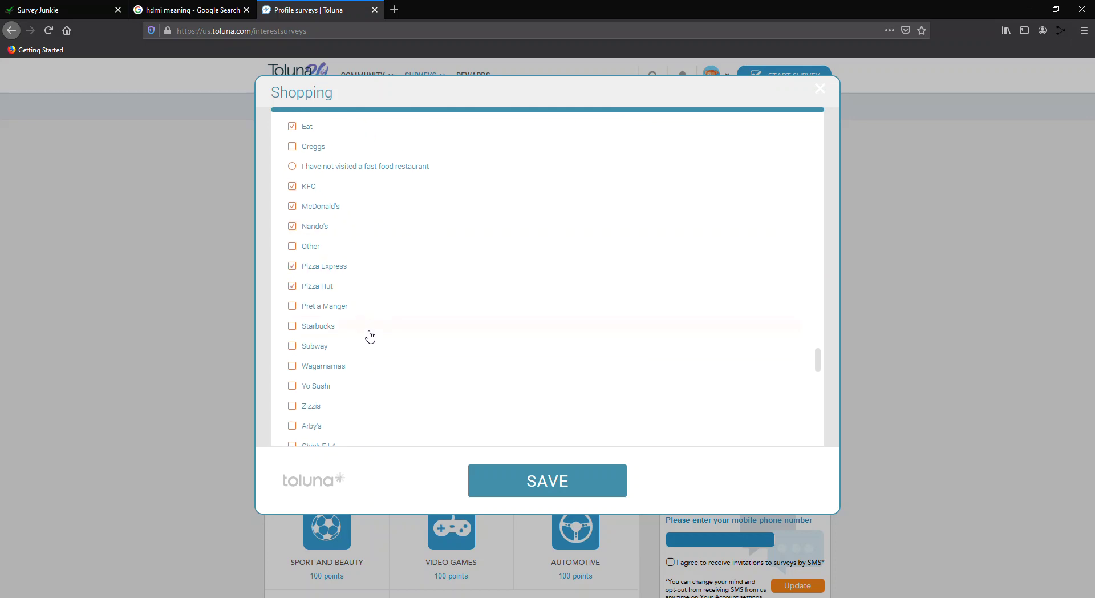
click(368, 349)
click(367, 312)
scroll(368, 312, down, 2)
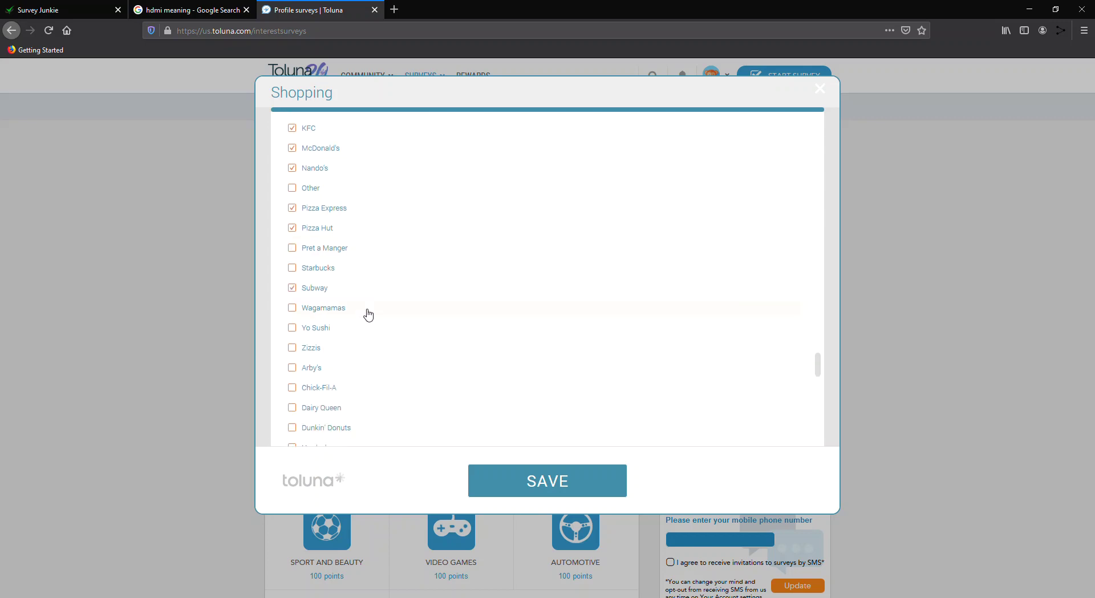
click(366, 332)
- Add Dunkin' Donuts, Jack in the Box, Papa John's, Popeye's, Sonic and Wendy's to the fast food restaurants visited
scroll(368, 357, down, 4)
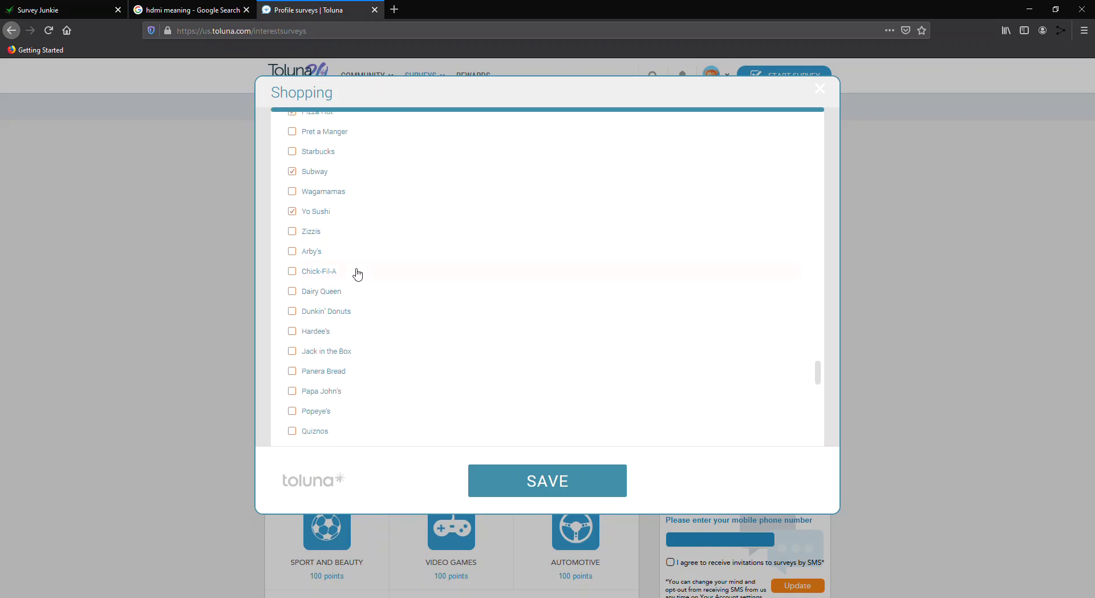
click(366, 315)
scroll(364, 314, down, 4)
click(366, 238)
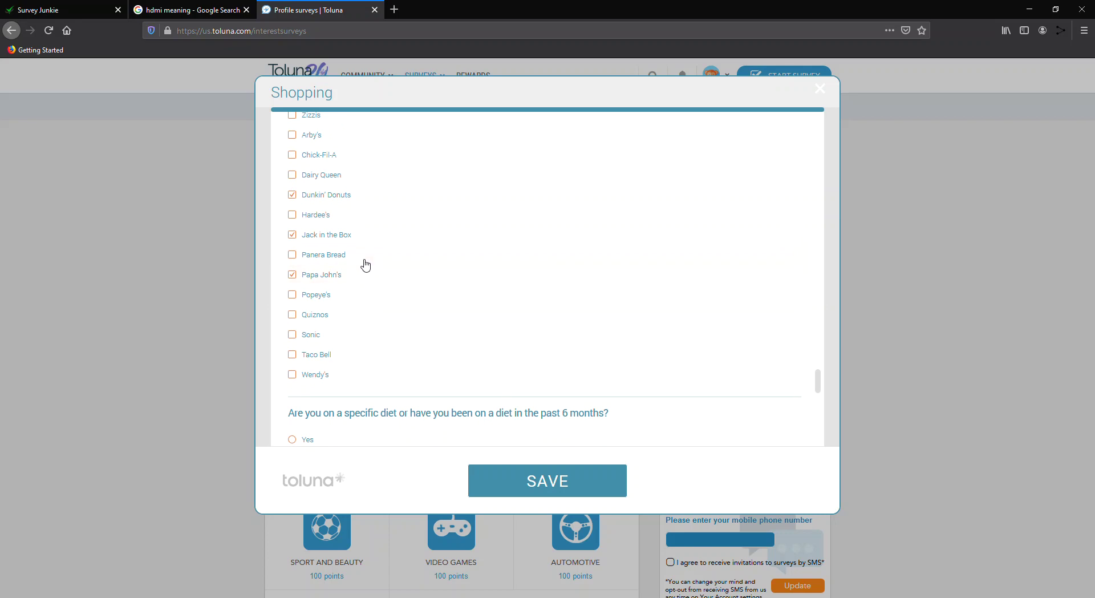
click(372, 298)
click(372, 339)
- Answer No to being on a specific diet or having been on one in the past 6 months
scroll(369, 379, down, 5)
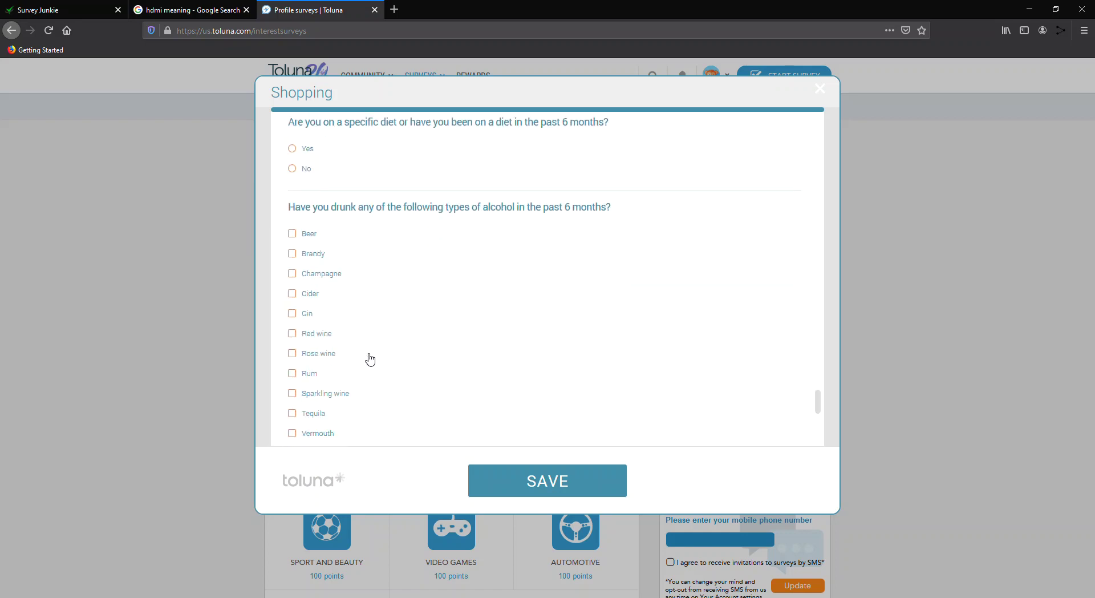
scroll(369, 359, up, 1)
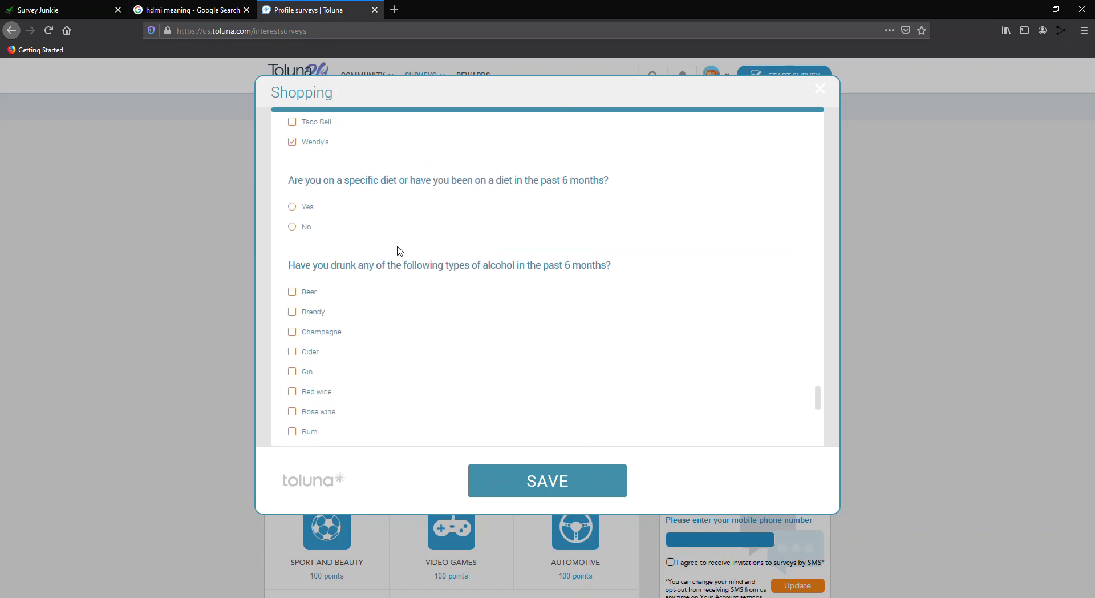
scroll(368, 229, down, 2)
click(364, 242)
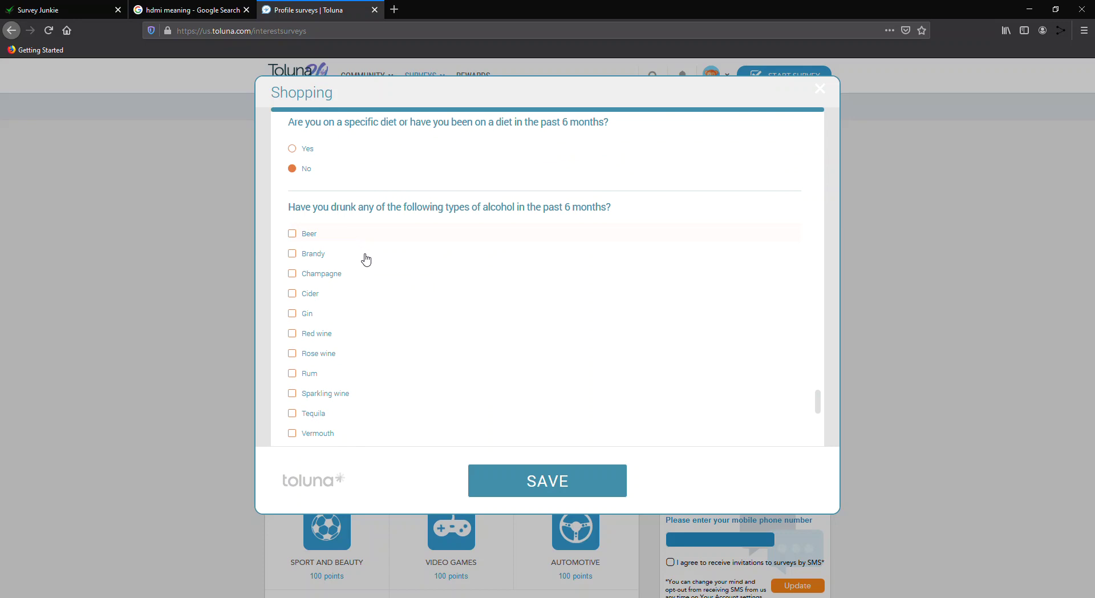
- Mark Beer, Brandy, Gin, Red wine and Rose wine as types of alcohol drunk in the past 6 months
click(334, 255)
click(346, 335)
click(346, 352)
- Add Rum, Sparkling wine, Tequila, Vermouth, Vodka, Whiskey and White wine to the types of alcohol drunk
scroll(349, 377, down, 1)
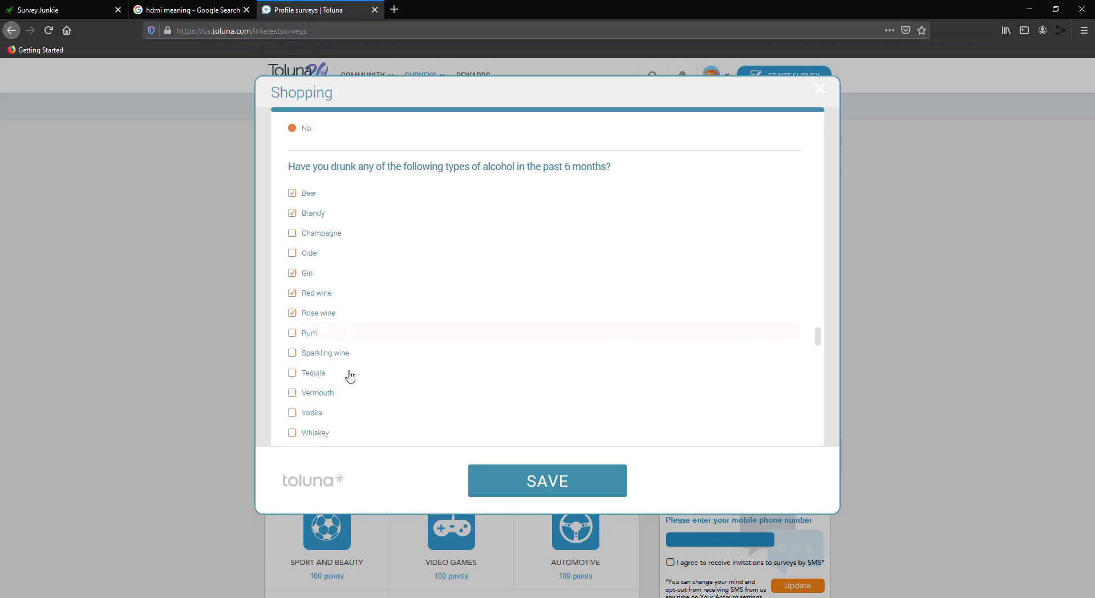
click(351, 342)
click(349, 383)
scroll(347, 381, down, 1)
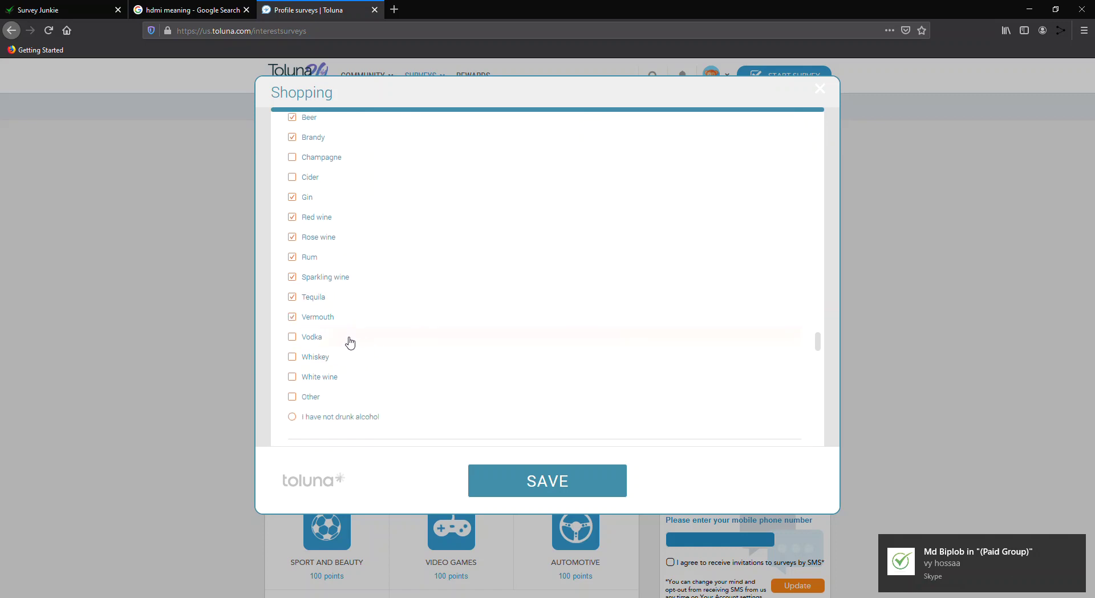
click(350, 342)
click(350, 359)
click(349, 378)
- Mark Absolut, Baileys, Bols and Bulmers as alcohol brands drunk in the past 6 months
scroll(388, 360, down, 4)
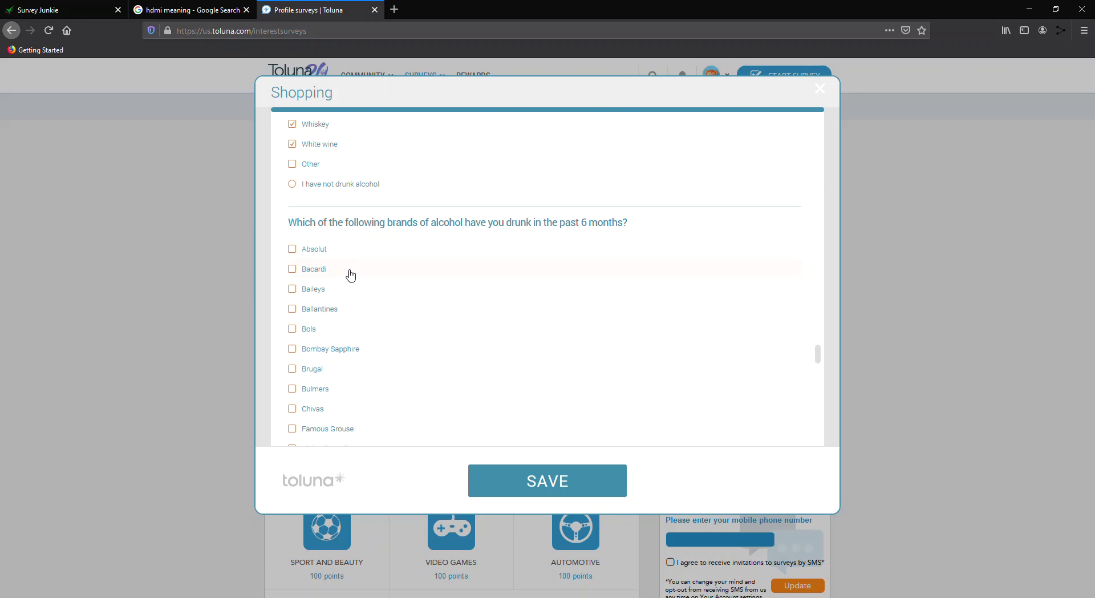
click(346, 250)
click(350, 296)
click(350, 332)
scroll(351, 351, down, 1)
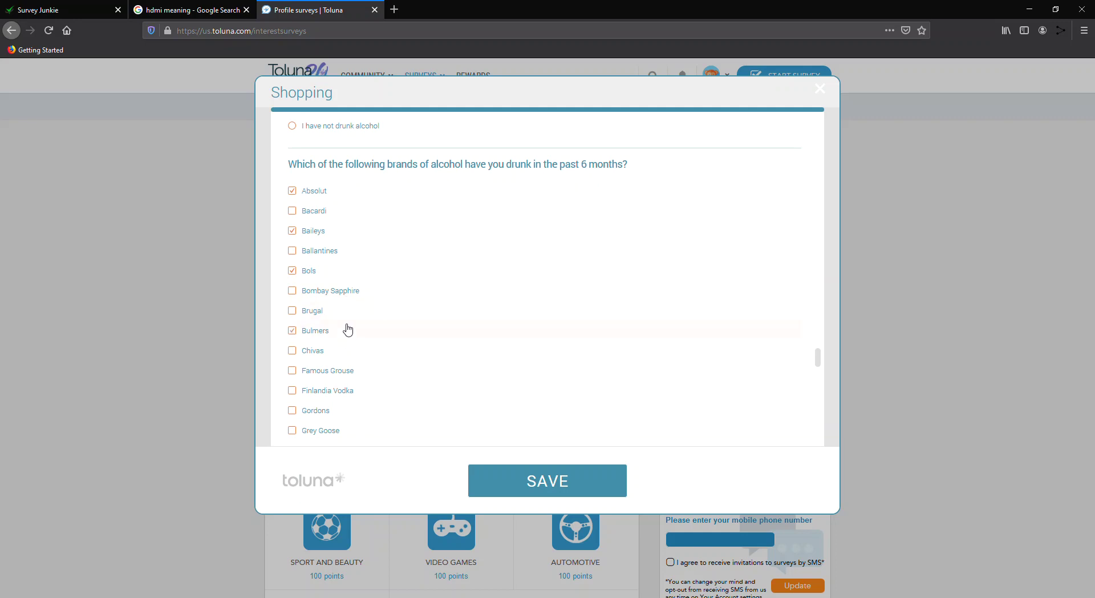
click(347, 326)
- Add Famous Grouse, Finlandia Vodka and Grey Goose to the alcohol brands drunk
scroll(350, 342, down, 1)
scroll(349, 340, down, 2)
click(353, 321)
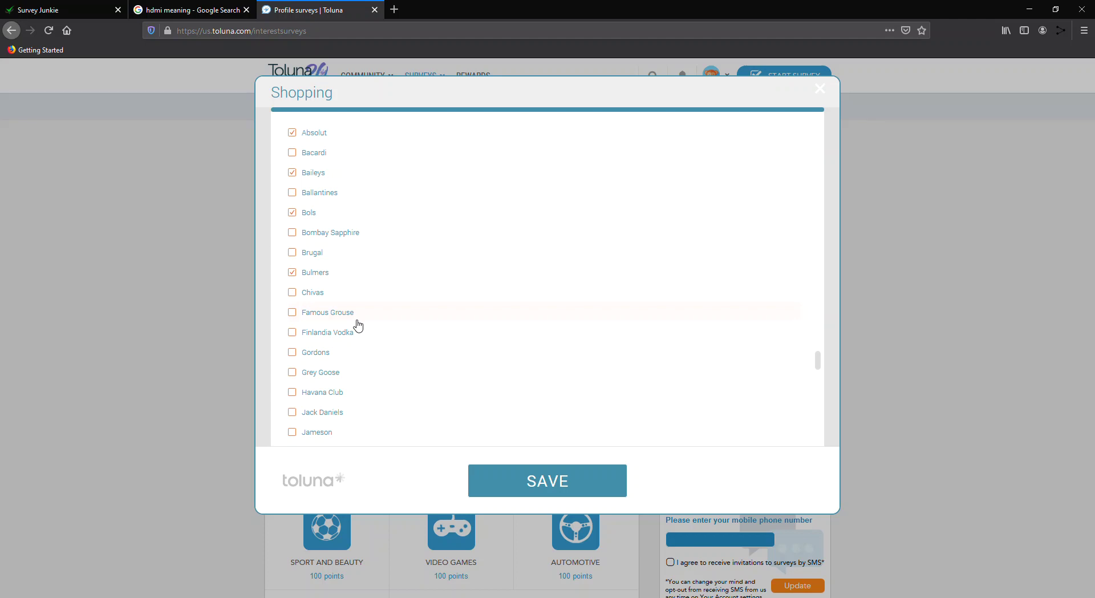
click(361, 340)
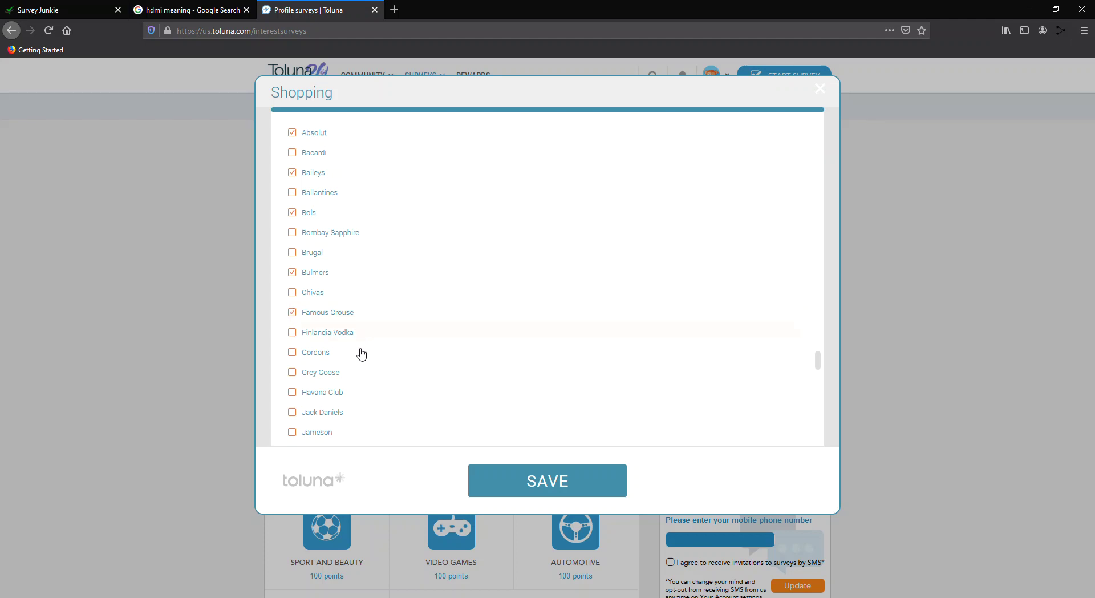
click(360, 380)
- Add Jack Daniels, Jameson, Jim Beam and Johnny Walker to the alcohol brands drunk
scroll(359, 378, down, 3)
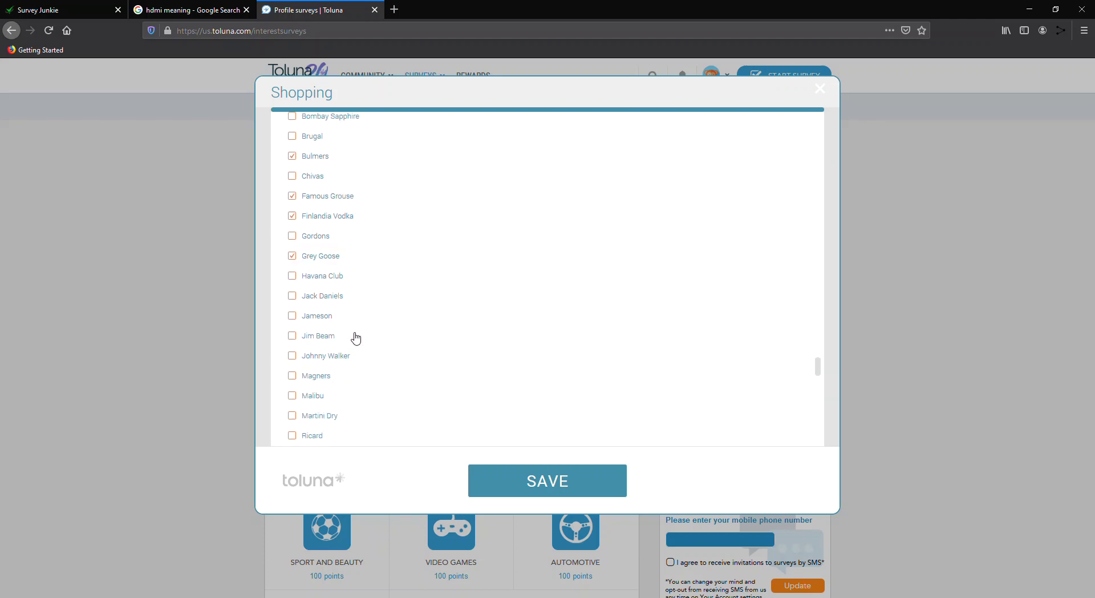
click(354, 299)
click(351, 323)
click(353, 342)
scroll(357, 370, down, 2)
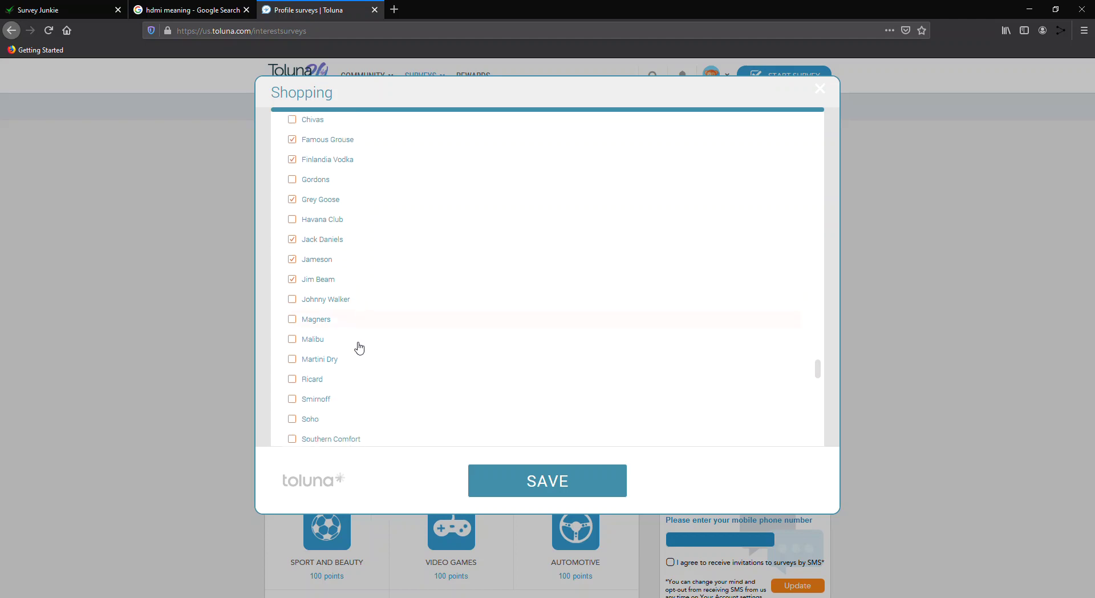
click(356, 307)
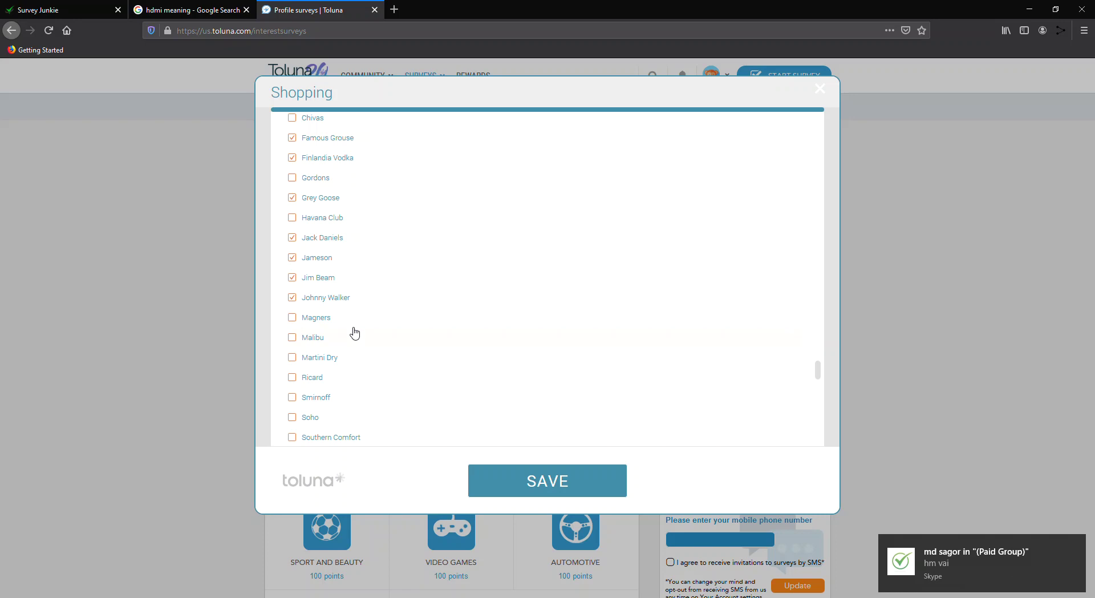
- Add Southern Comfort to the alcohol brands drunk in the past 6 months
scroll(354, 336, down, 3)
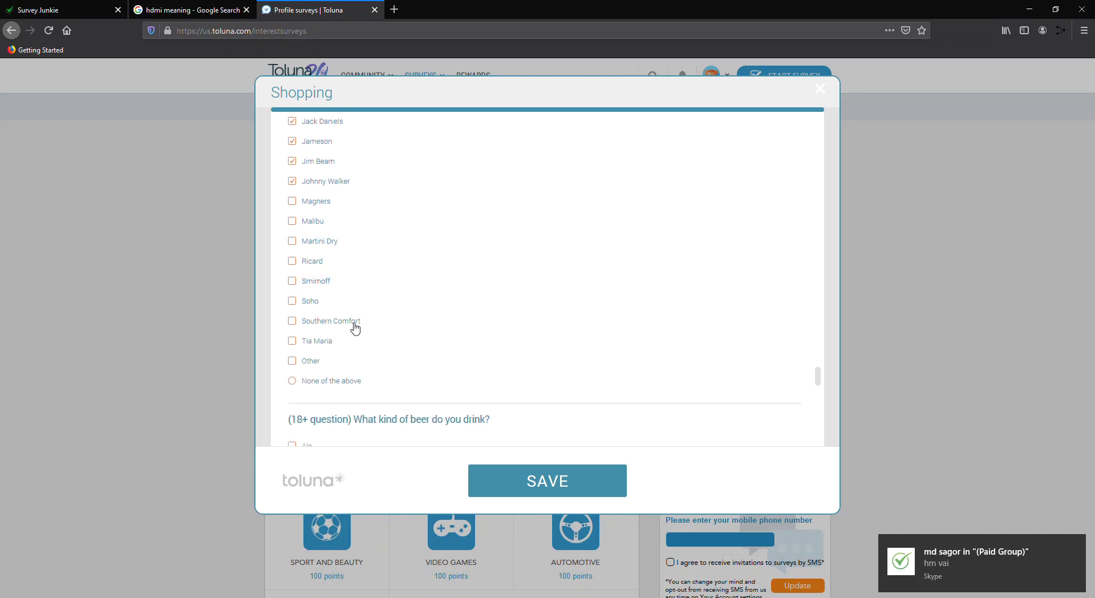
click(361, 321)
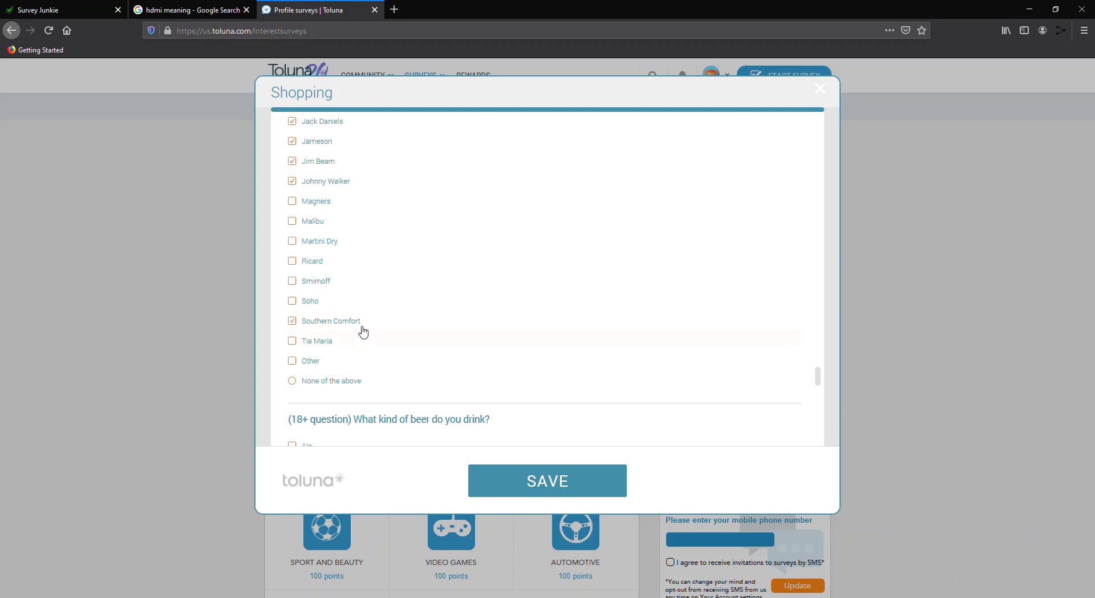
scroll(362, 308, up, 2)
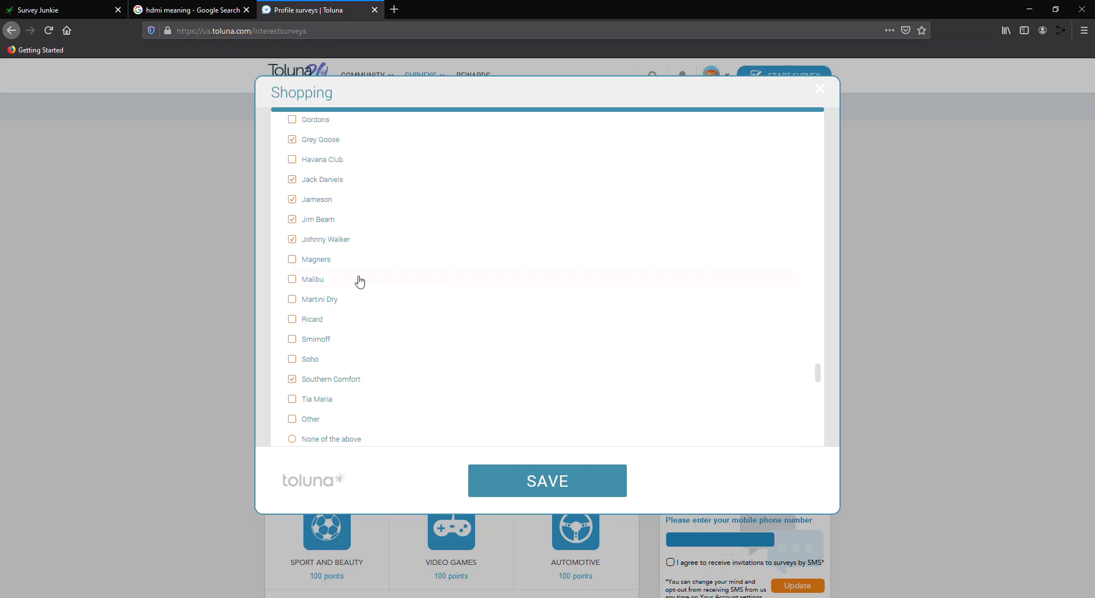
- Mark Bitter, Lager, Red, Seasonal and White as the kinds of beer drunk
scroll(376, 345, down, 3)
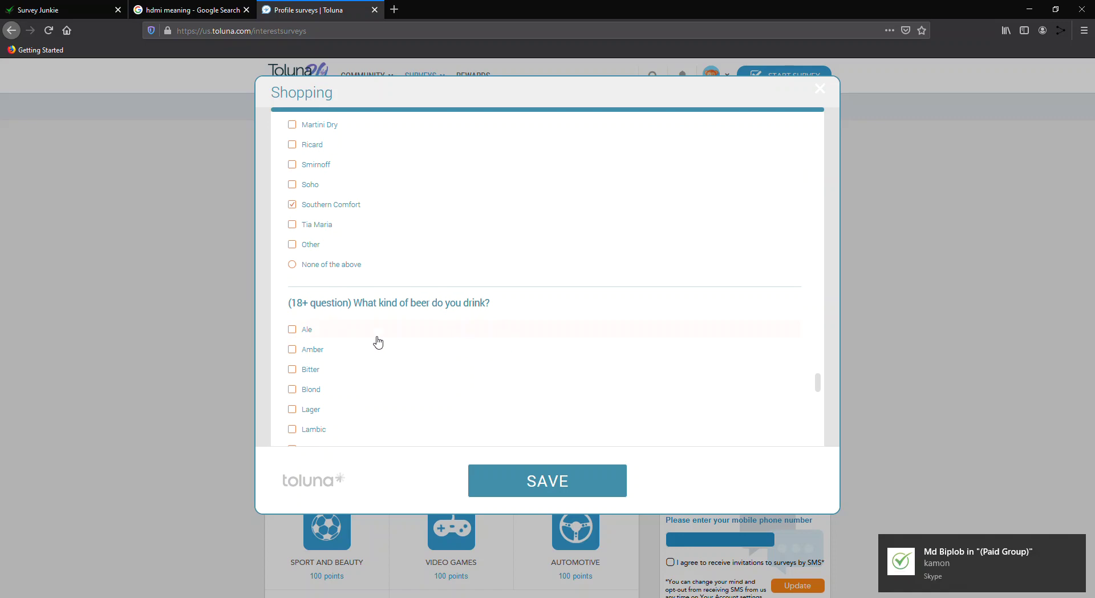
scroll(377, 342, down, 1)
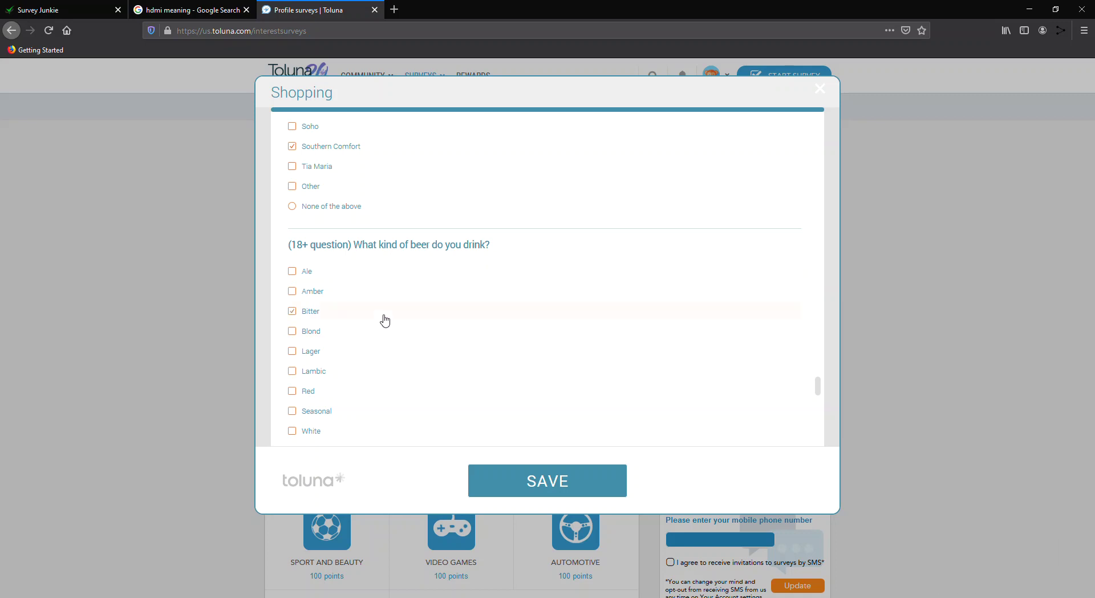
scroll(385, 320, down, 1)
click(386, 298)
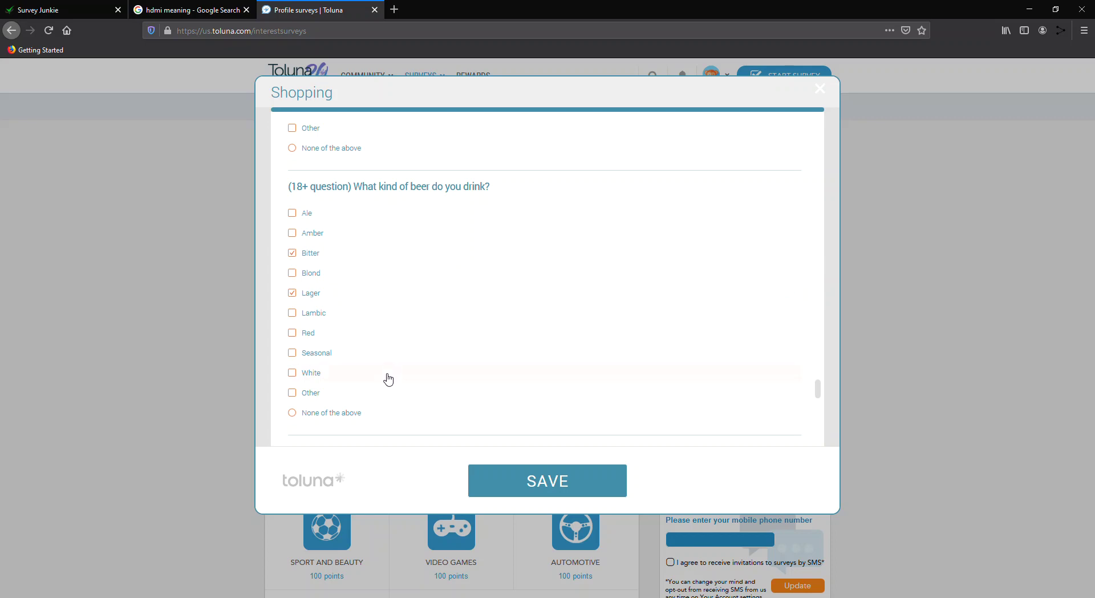
click(385, 352)
click(385, 281)
- Mark Amstel Light, Bud Light and Coors Light as beer brands drunk
scroll(398, 330, down, 3)
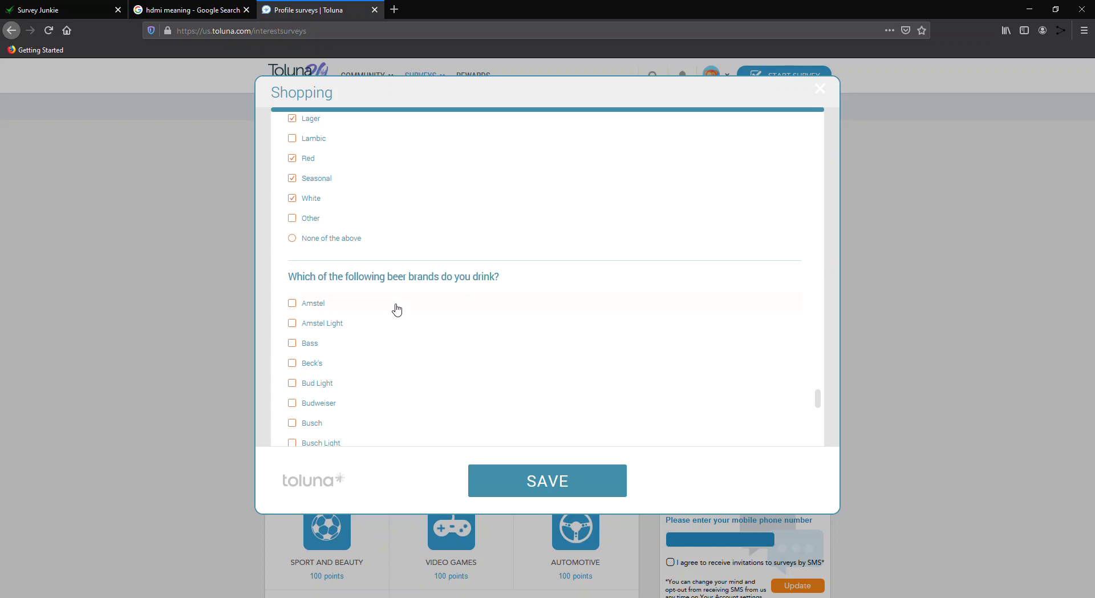
click(398, 308)
scroll(398, 329, down, 1)
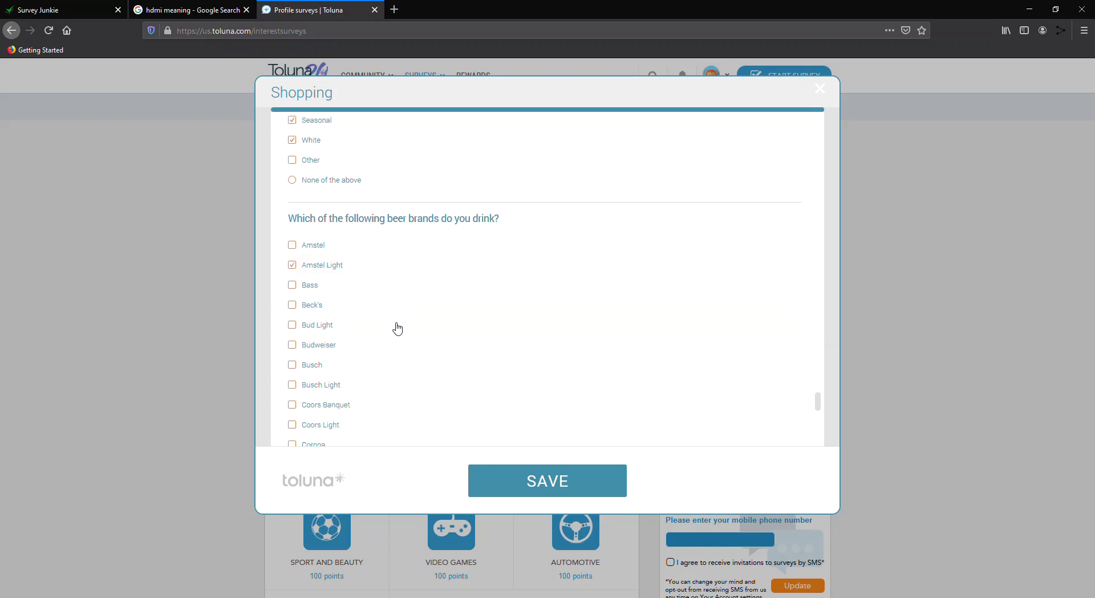
click(399, 326)
scroll(397, 396, down, 1)
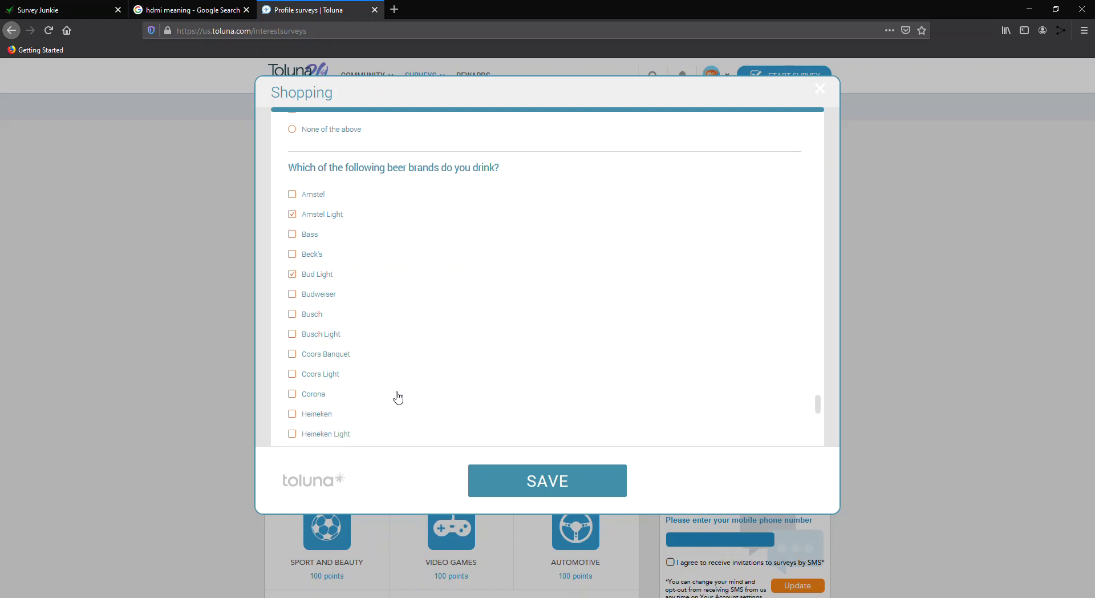
click(393, 364)
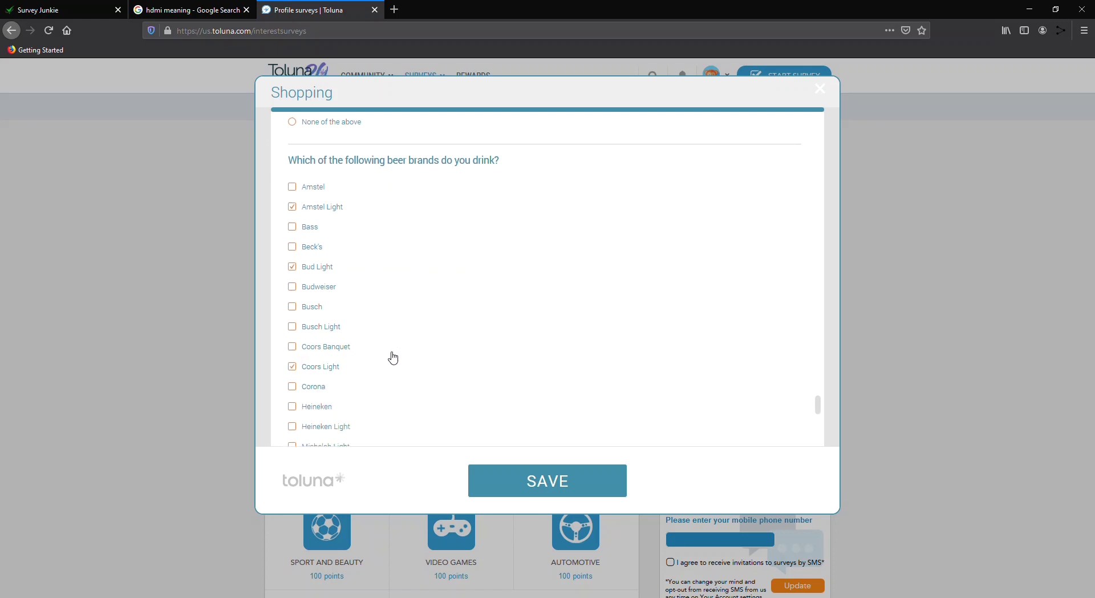
- Add Miller High Life, Miller Lite and Natural Light to the beer brands drunk
scroll(398, 385, down, 2)
scroll(413, 361, up, 3)
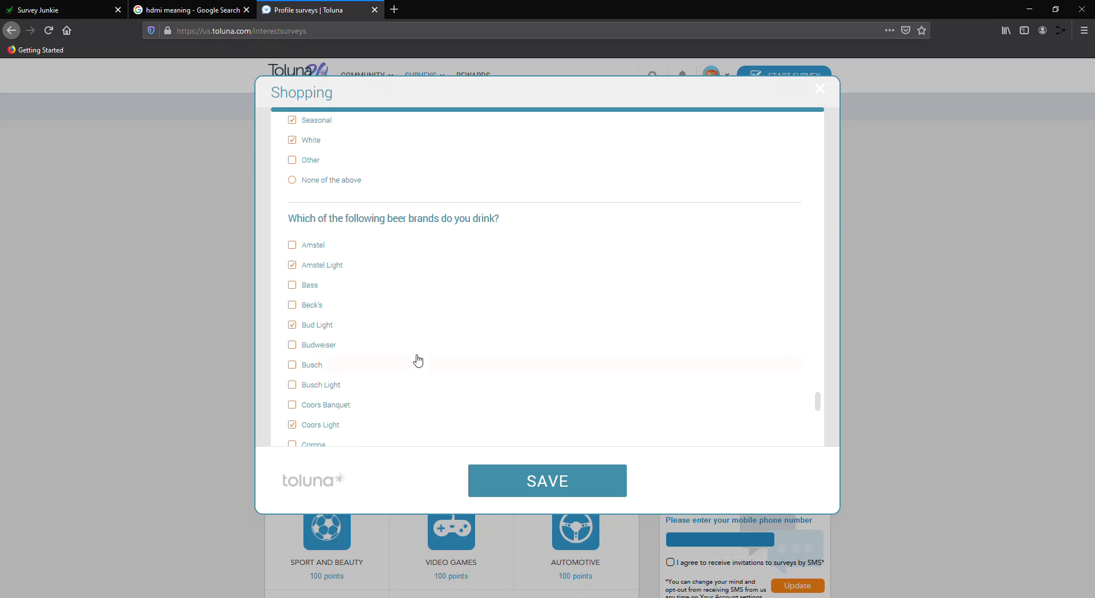
scroll(418, 360, down, 3)
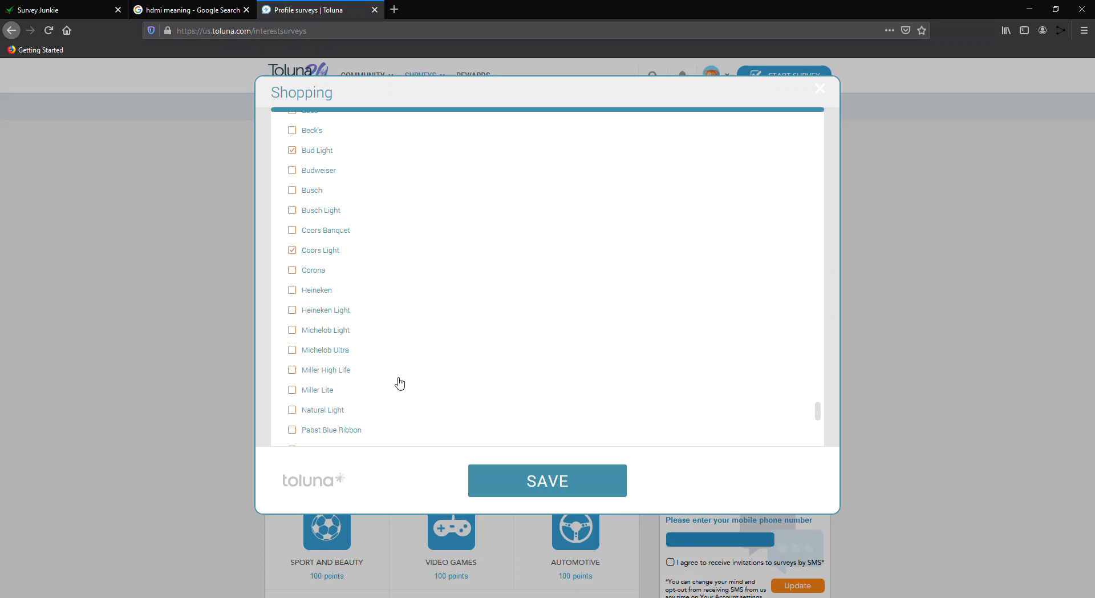
click(387, 408)
click(380, 373)
click(379, 392)
- Add Pabst Blue Ribbon, Rolling Rock and Stella Artois to the beer brands drunk
scroll(379, 392, down, 3)
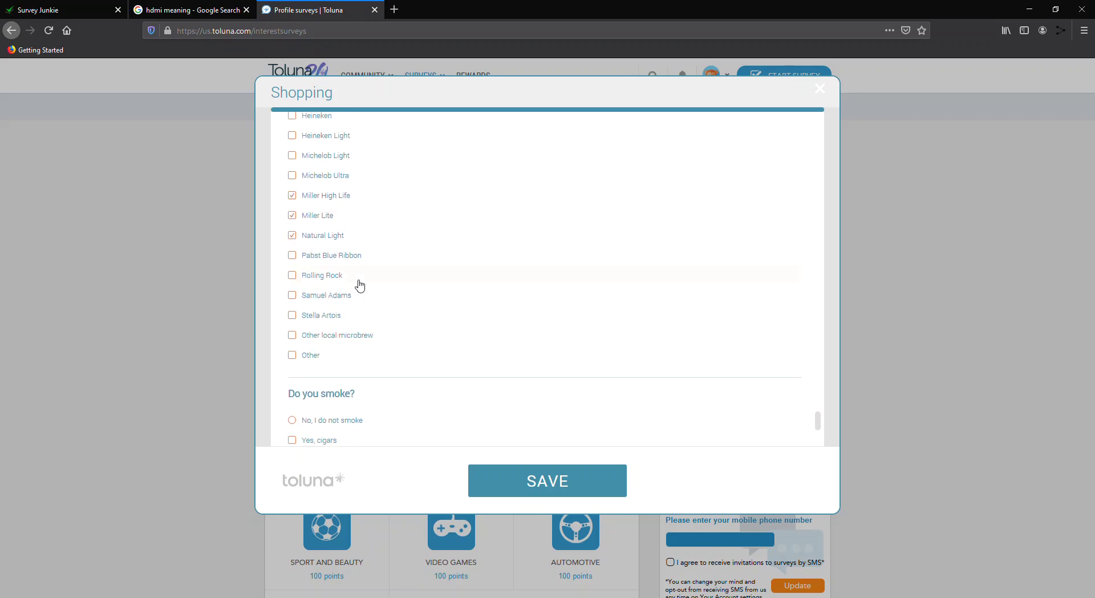
click(372, 254)
click(371, 276)
click(380, 317)
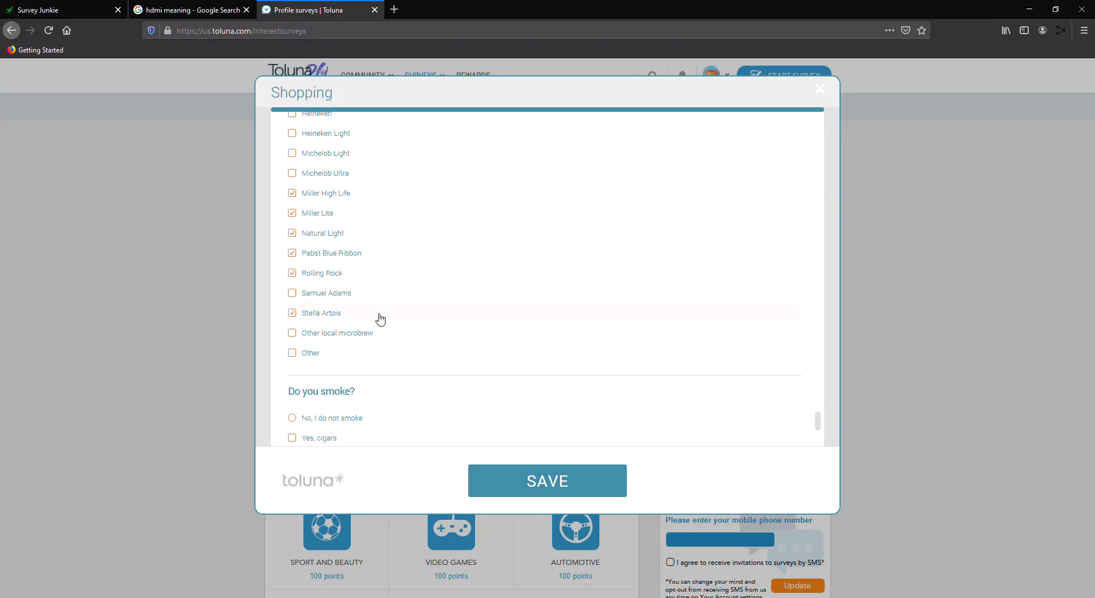
- Answer the smoking question with cigarettes and electronic cigarette
scroll(379, 318, down, 3)
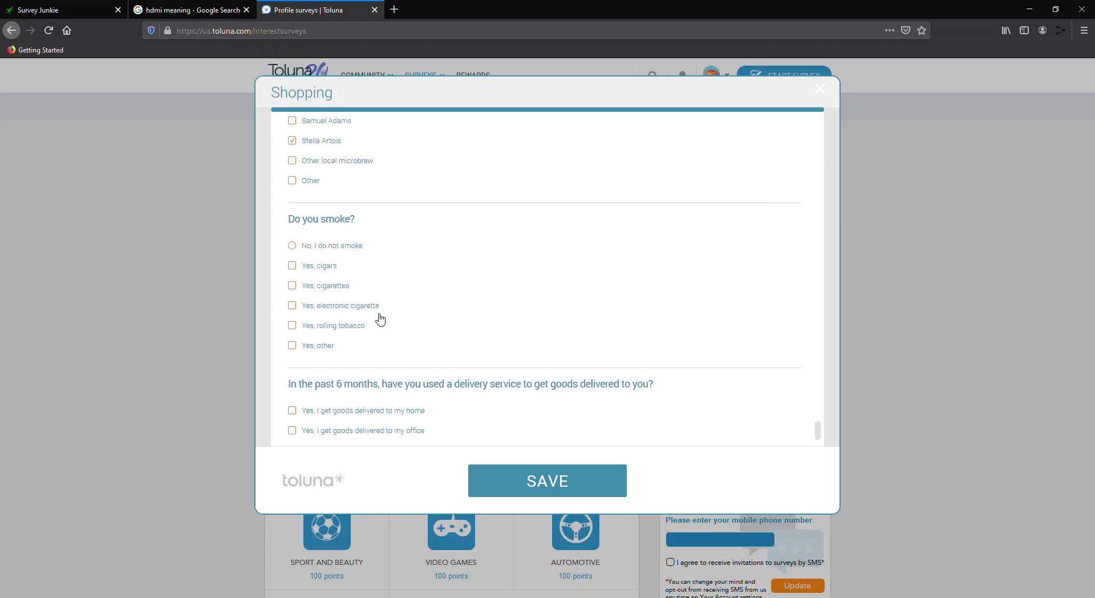
click(353, 271)
click(361, 282)
click(361, 269)
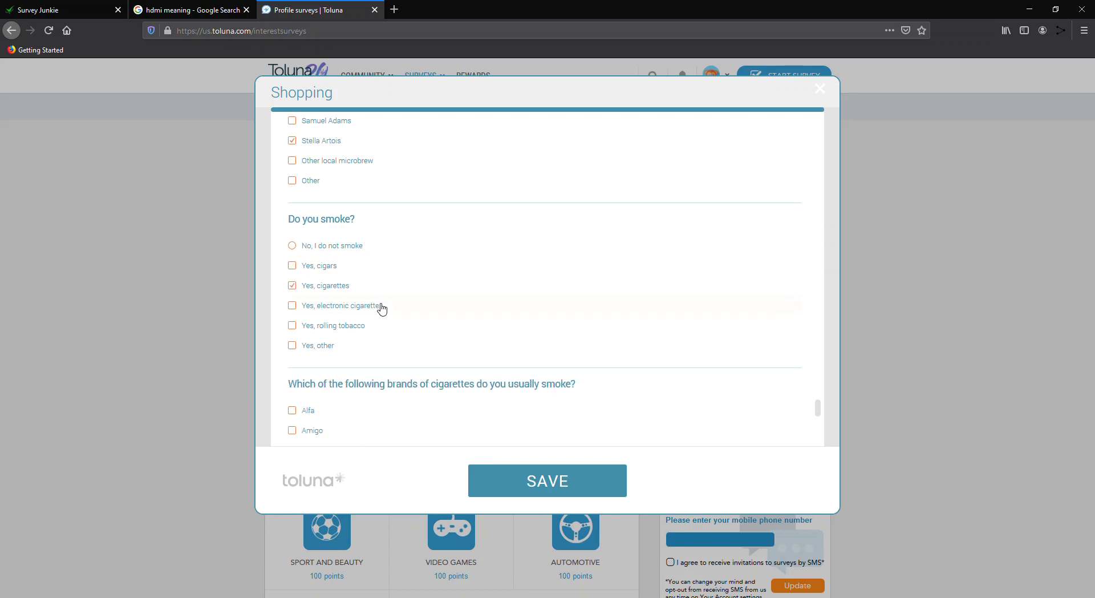
click(389, 312)
- Mark Bravos, Camel, Kool and Winston as the cigarette brands usually smoked
scroll(424, 351, down, 3)
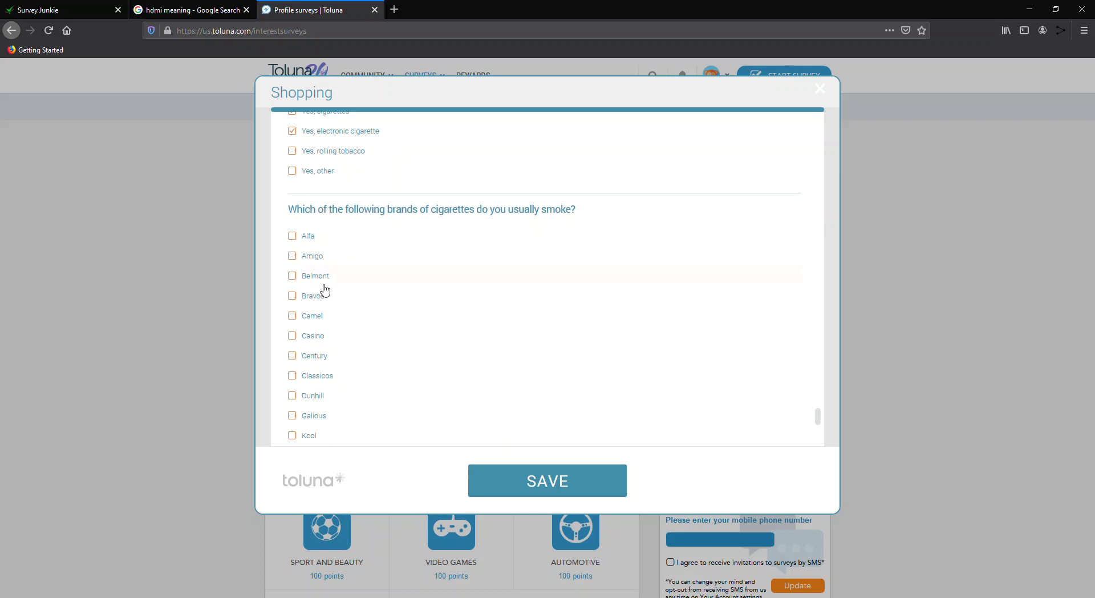
click(332, 318)
scroll(334, 338, down, 3)
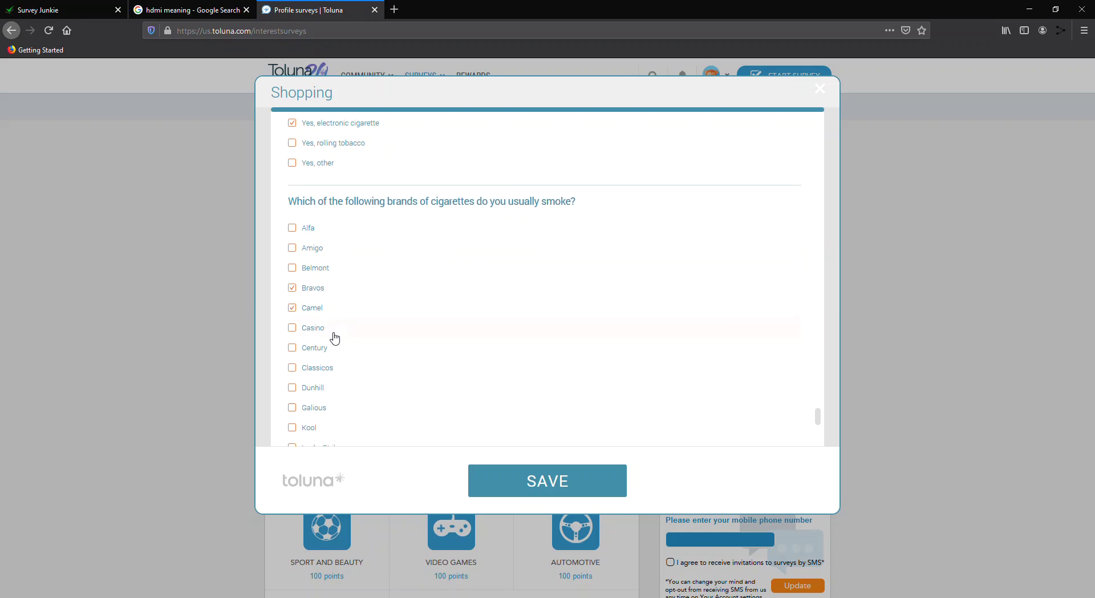
scroll(335, 338, down, 2)
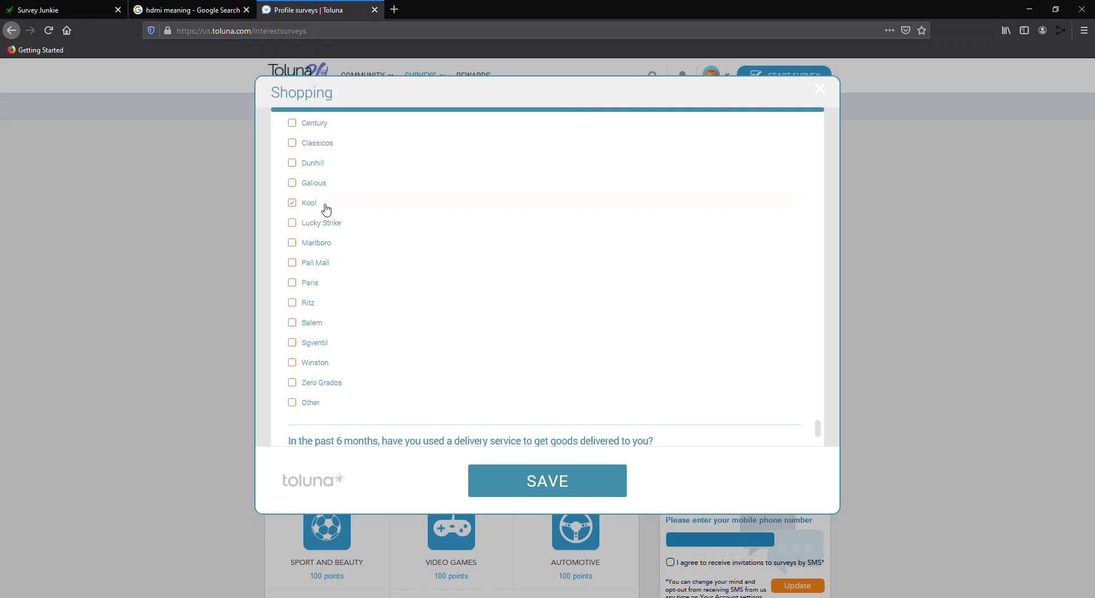
scroll(335, 328, down, 2)
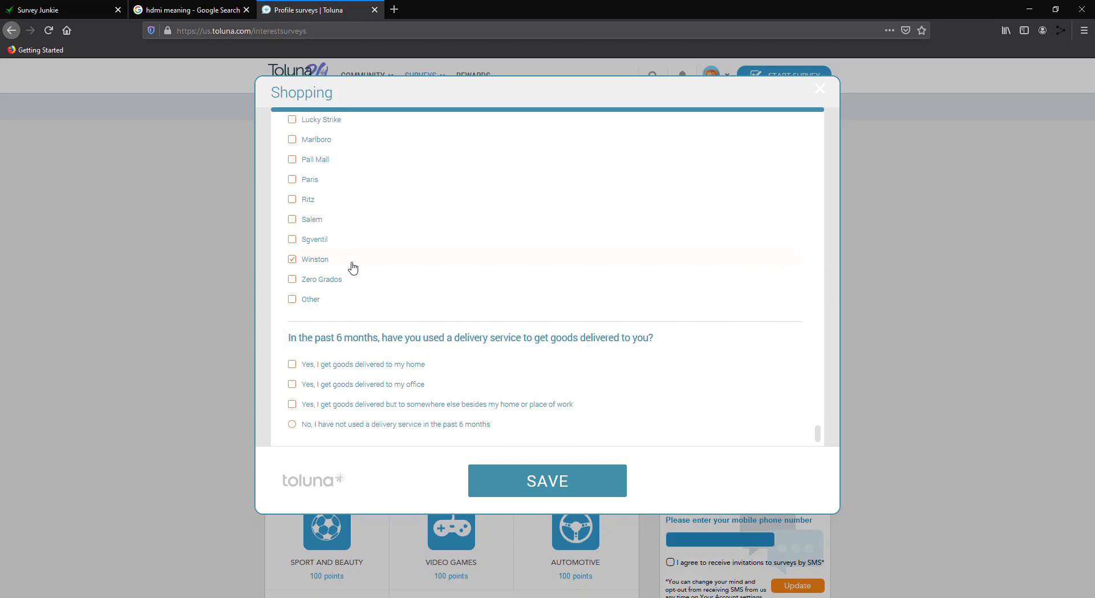
- Answer that goods were delivered to both home and office in the past 6 months
click(383, 370)
scroll(557, 433, down, 4)
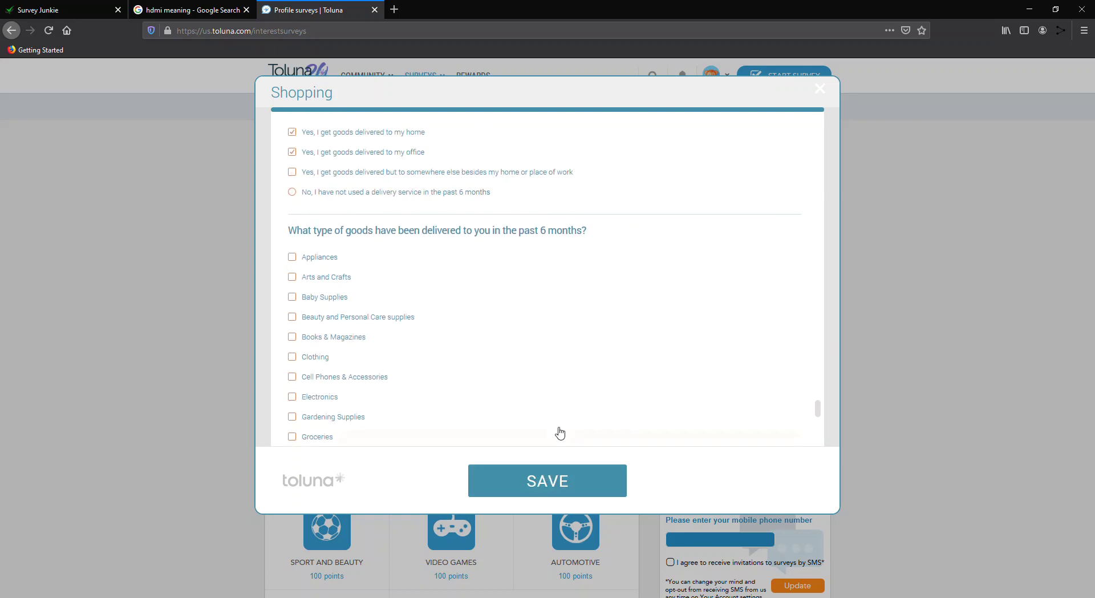
scroll(558, 432, up, 1)
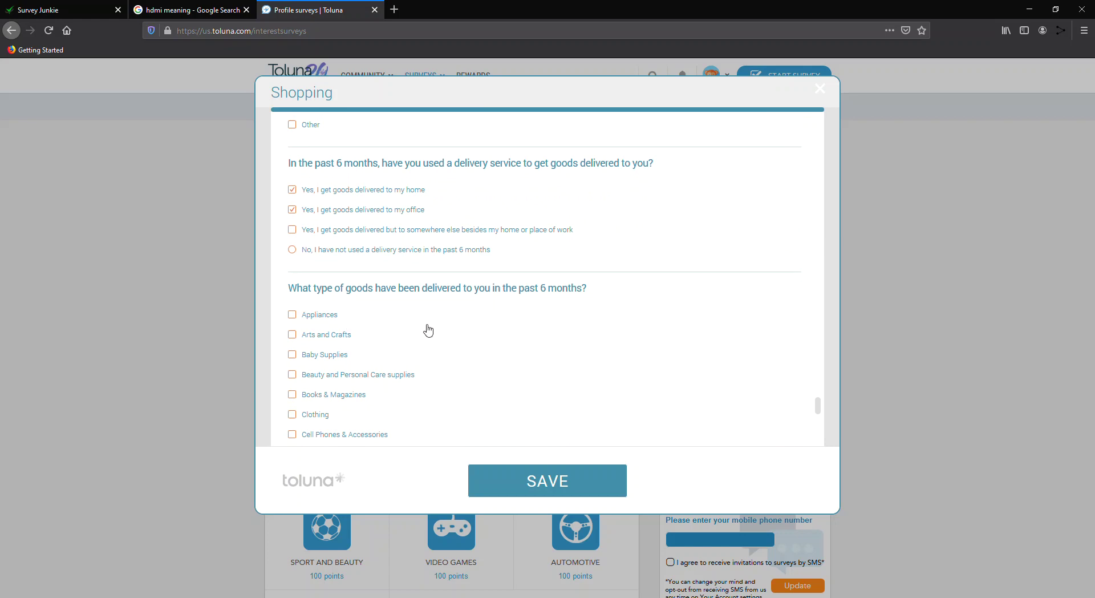
- Mark every type of delivered goods from Appliances through Home Care Goods, except Baby Supplies
scroll(428, 330, down, 1)
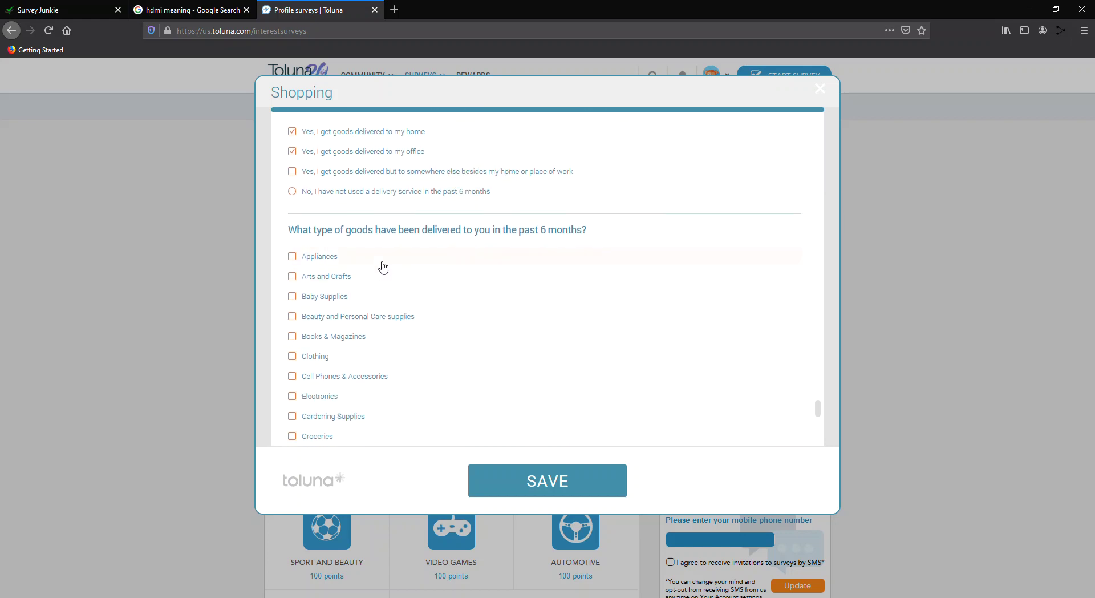
click(379, 322)
click(380, 341)
click(381, 379)
scroll(376, 360, down, 2)
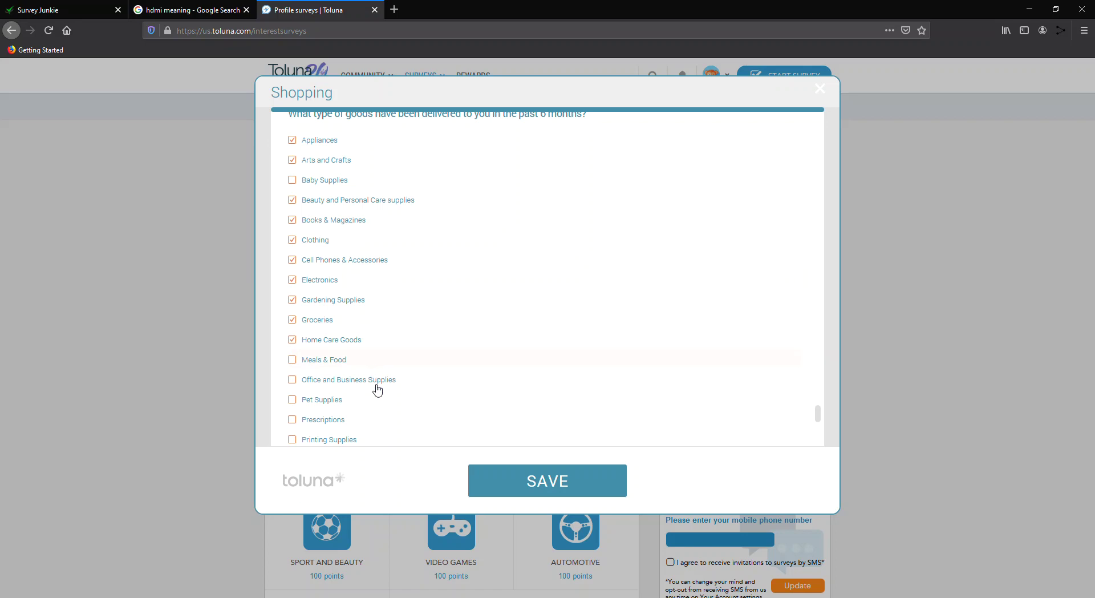
- Add Meals & Food, Office and Business Supplies, Pet Supplies, Sports and Outdoor Goods, Tools & Home Improvement Supplies and Travel Gear to the delivered goods
scroll(377, 390, down, 2)
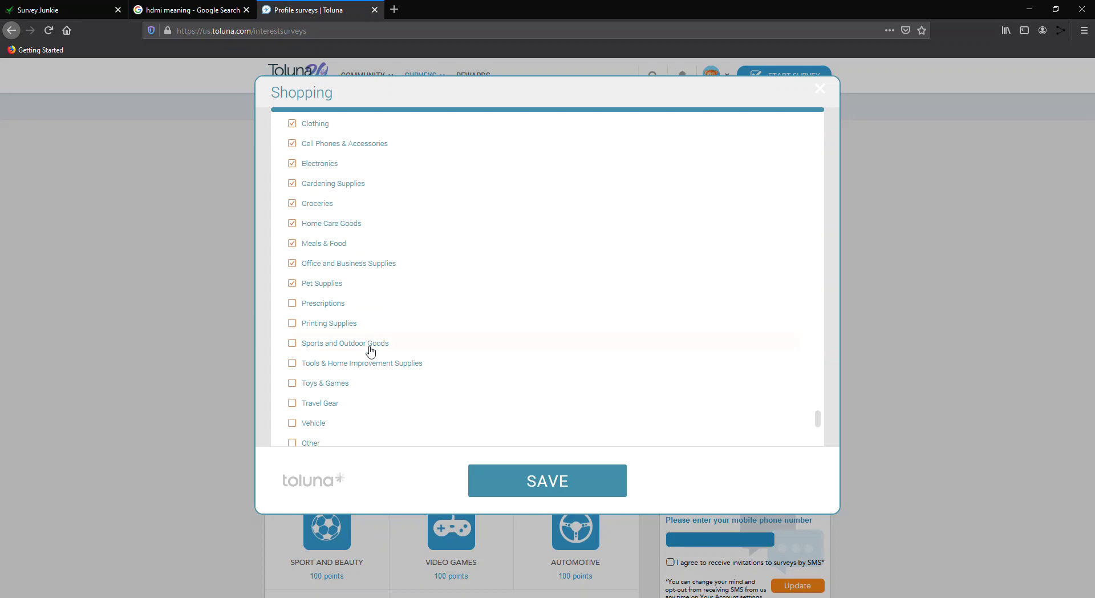
scroll(371, 354, down, 1)
click(369, 331)
click(368, 346)
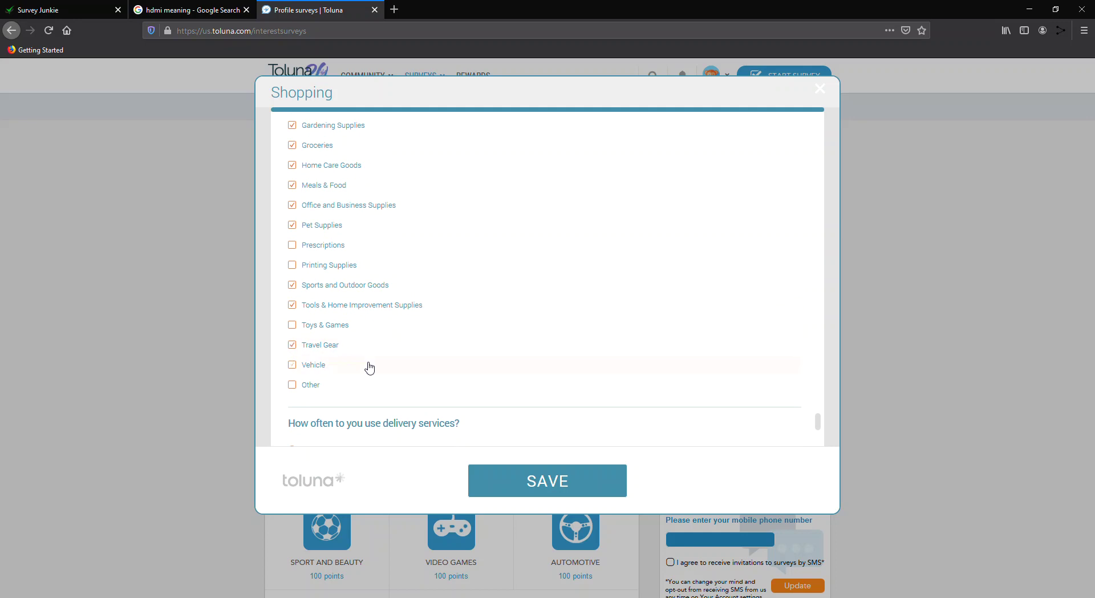
- Answer that delivery services are used twice a week
scroll(370, 367, down, 3)
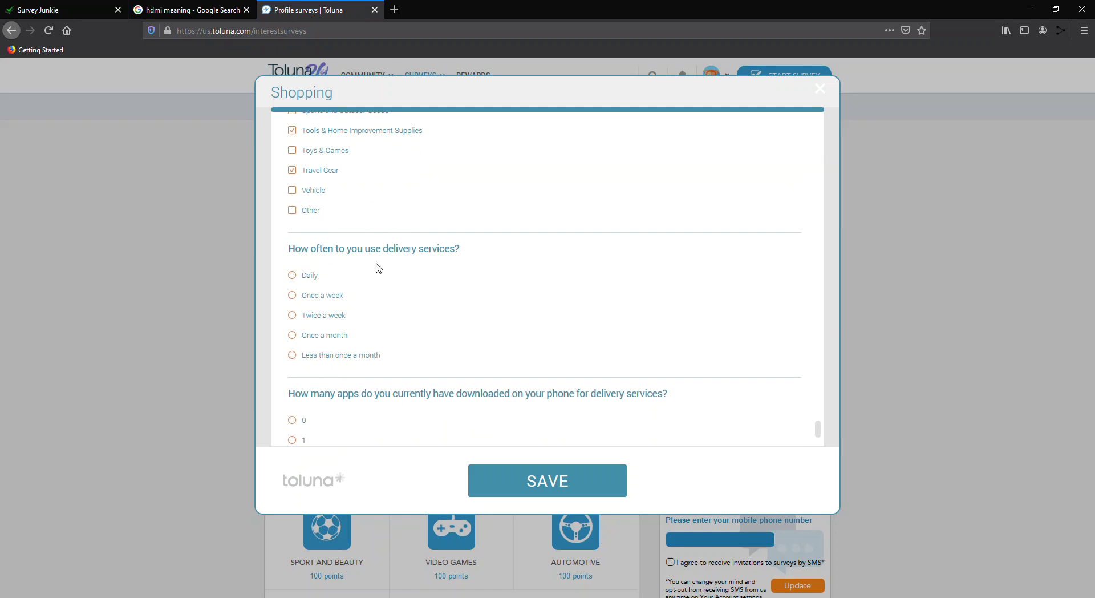
click(363, 320)
scroll(412, 335, down, 1)
- Set the number of delivery service apps on the phone to 4 and save the Shopping survey
scroll(411, 332, down, 1)
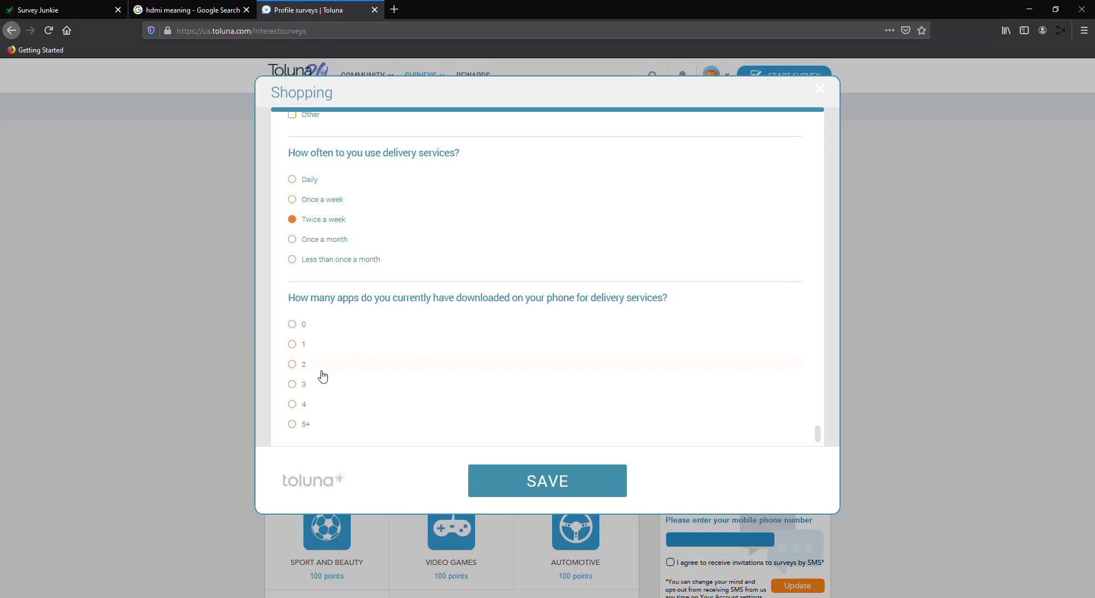
click(321, 406)
click(526, 485)
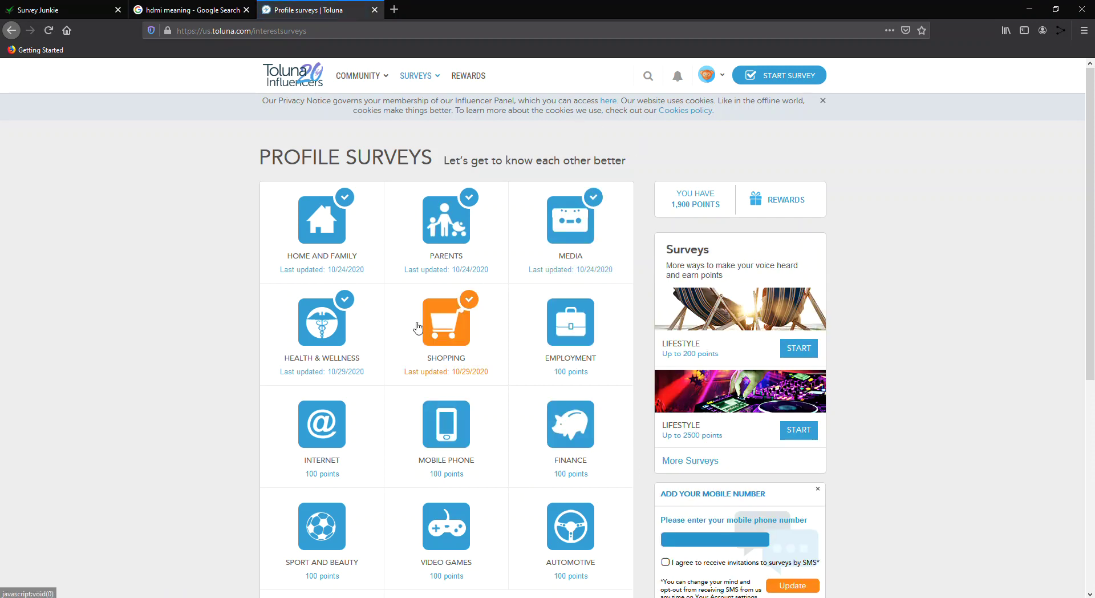
drag(671, 204, 713, 204)
click(732, 234)
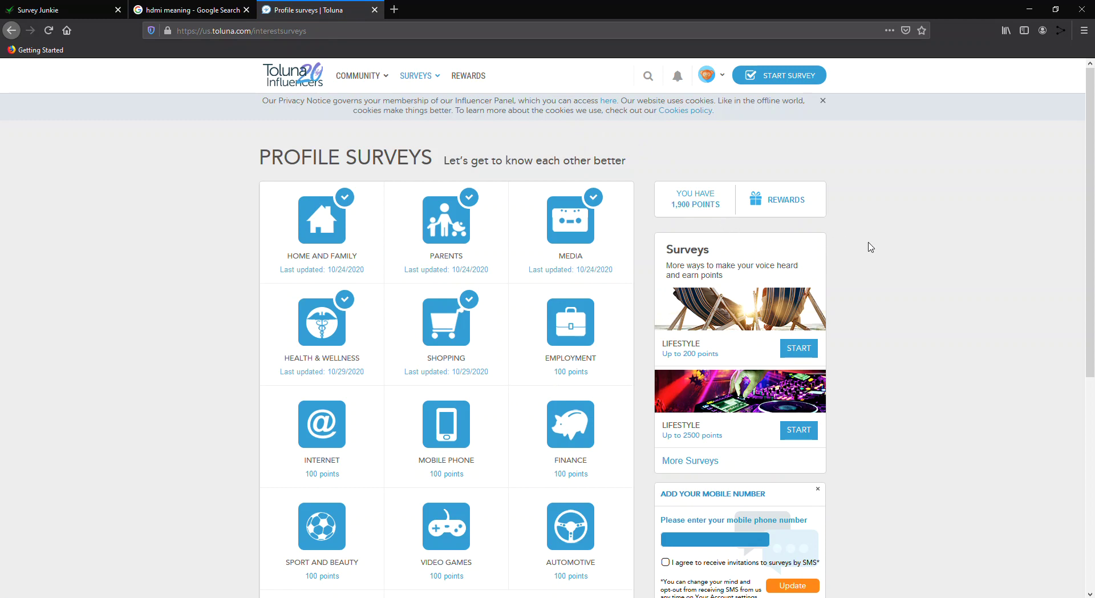